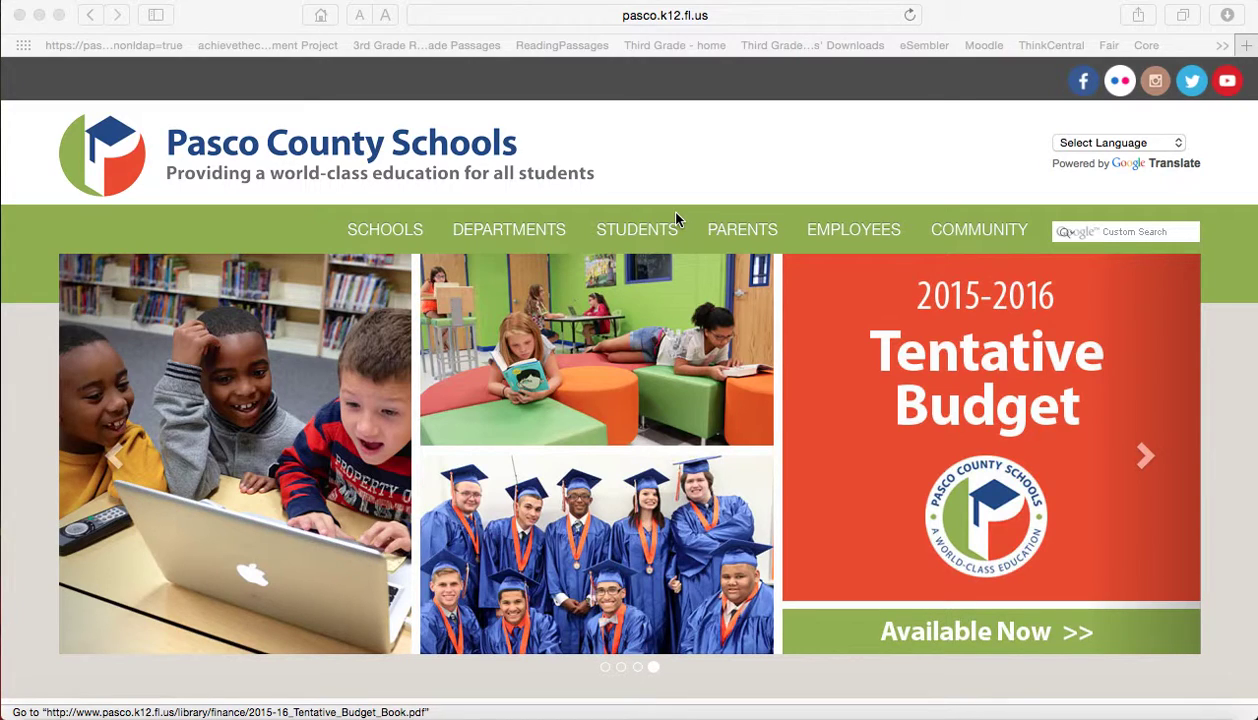
Go to brainpop.com in Safari's address bar
click(678, 22)
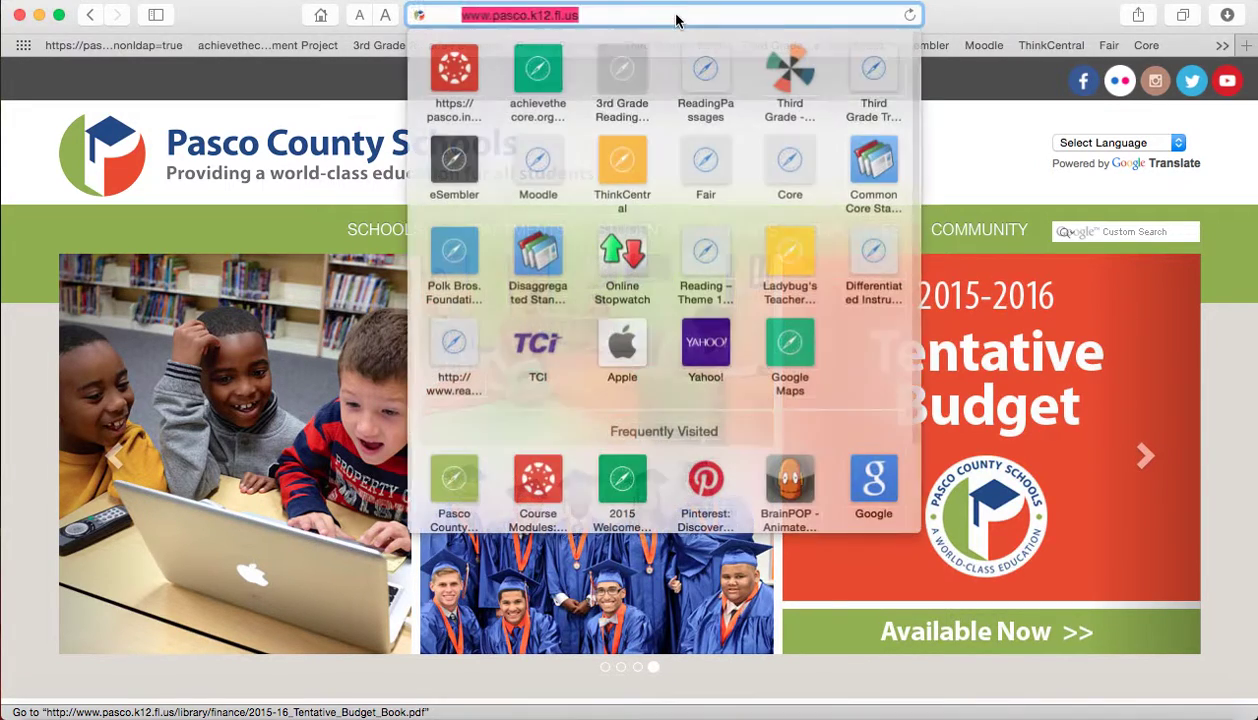
text(bra)
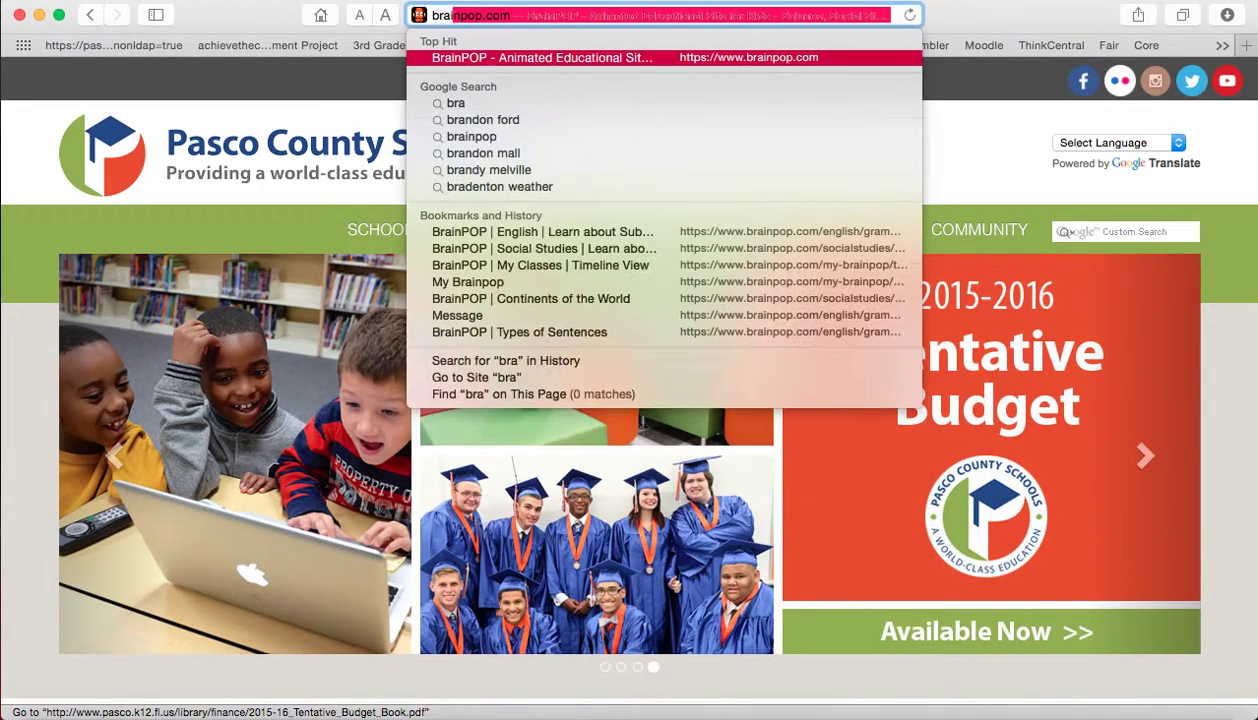
text(inpop.com)
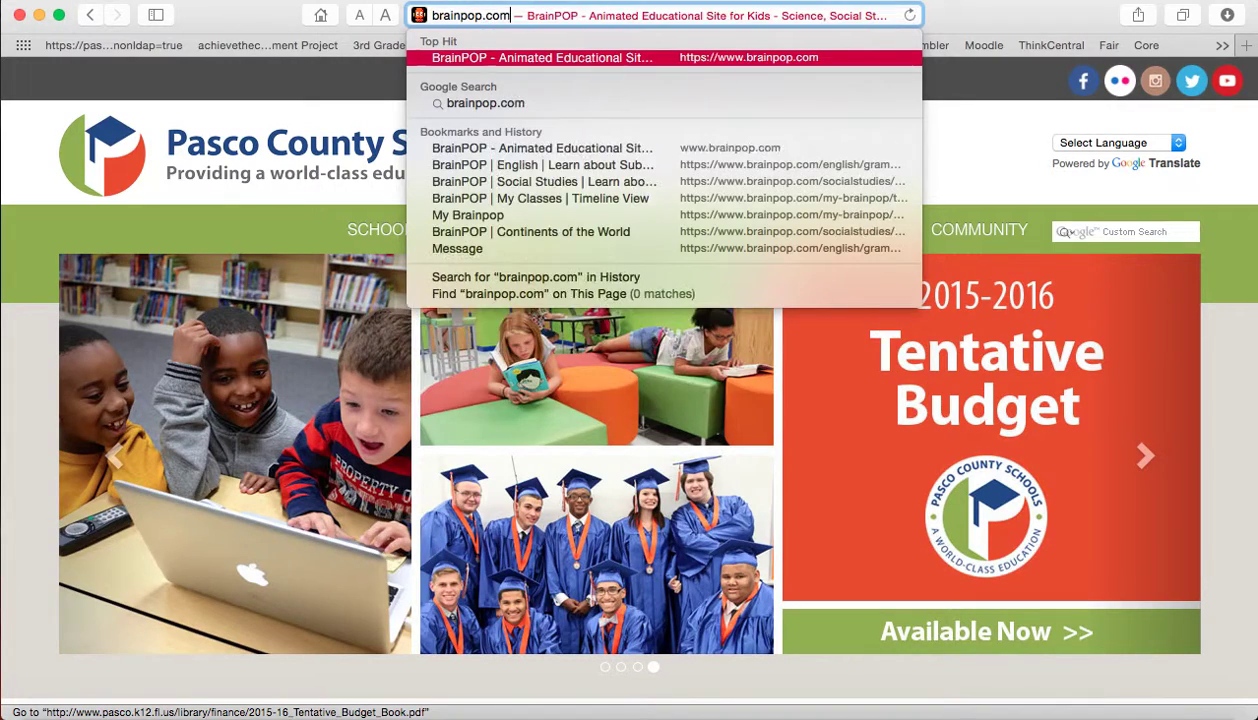
key(Return)
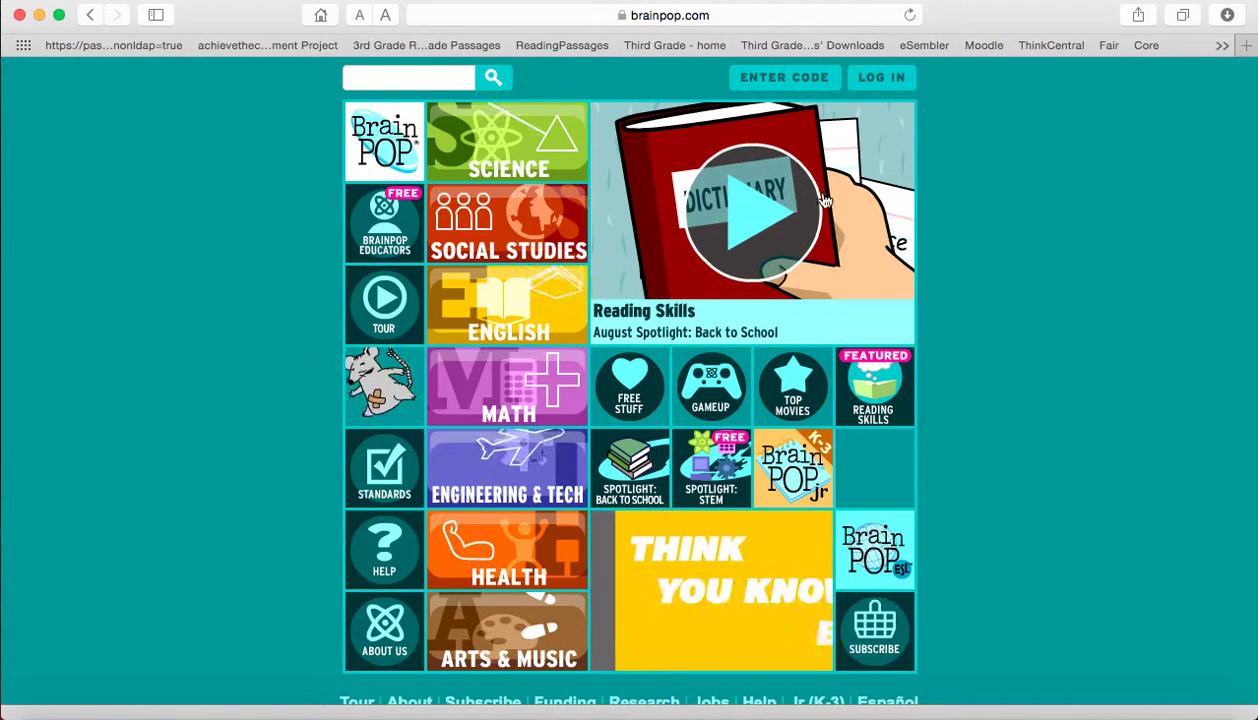
Enter the teacher's class code in the Enter Code panel and submit it
click(790, 84)
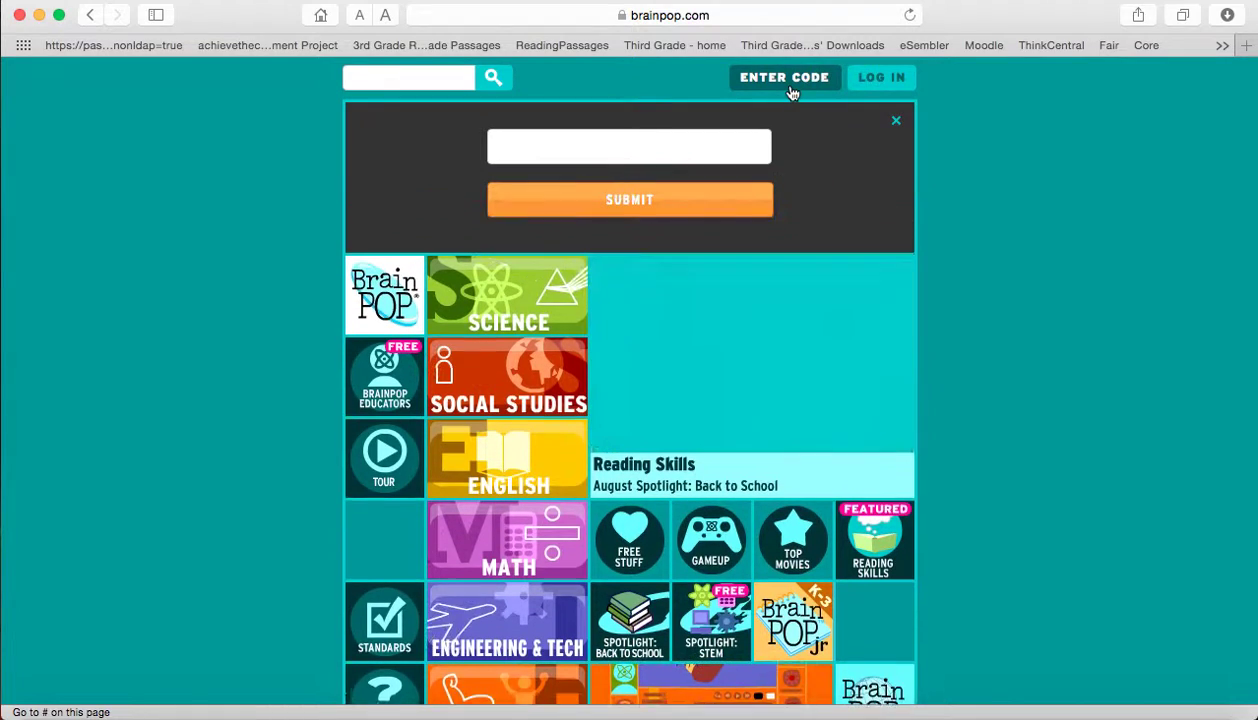
click(677, 154)
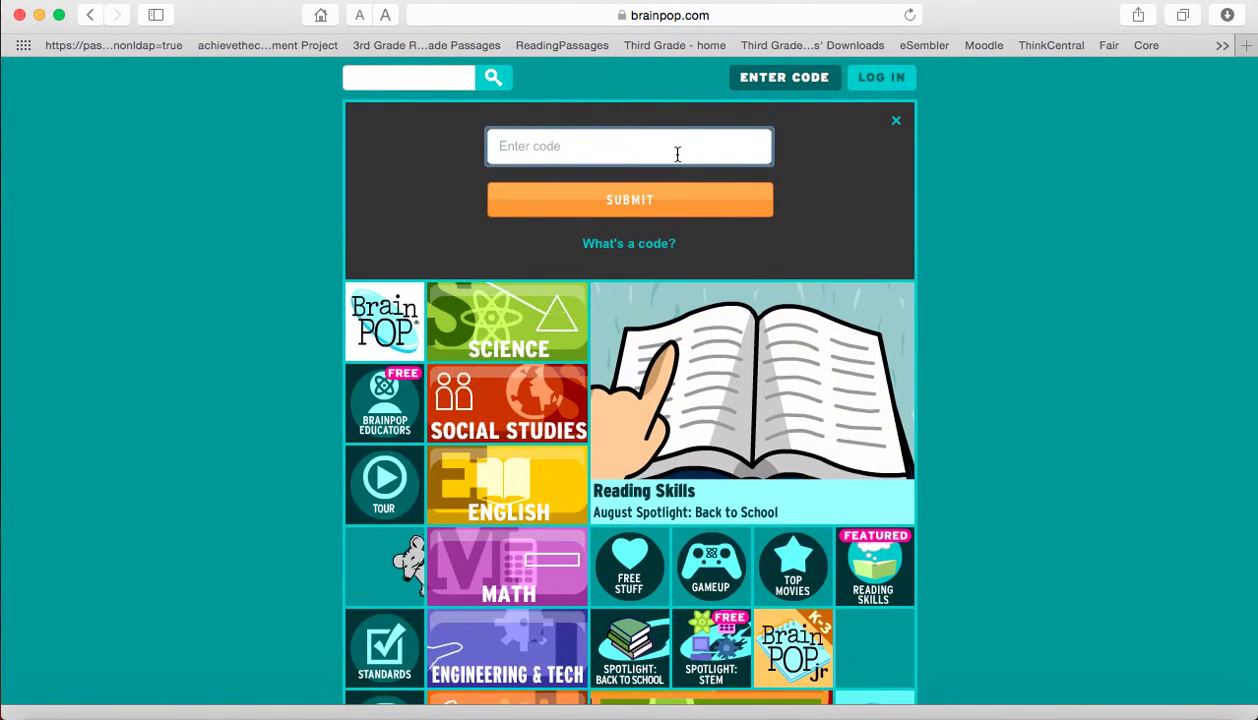
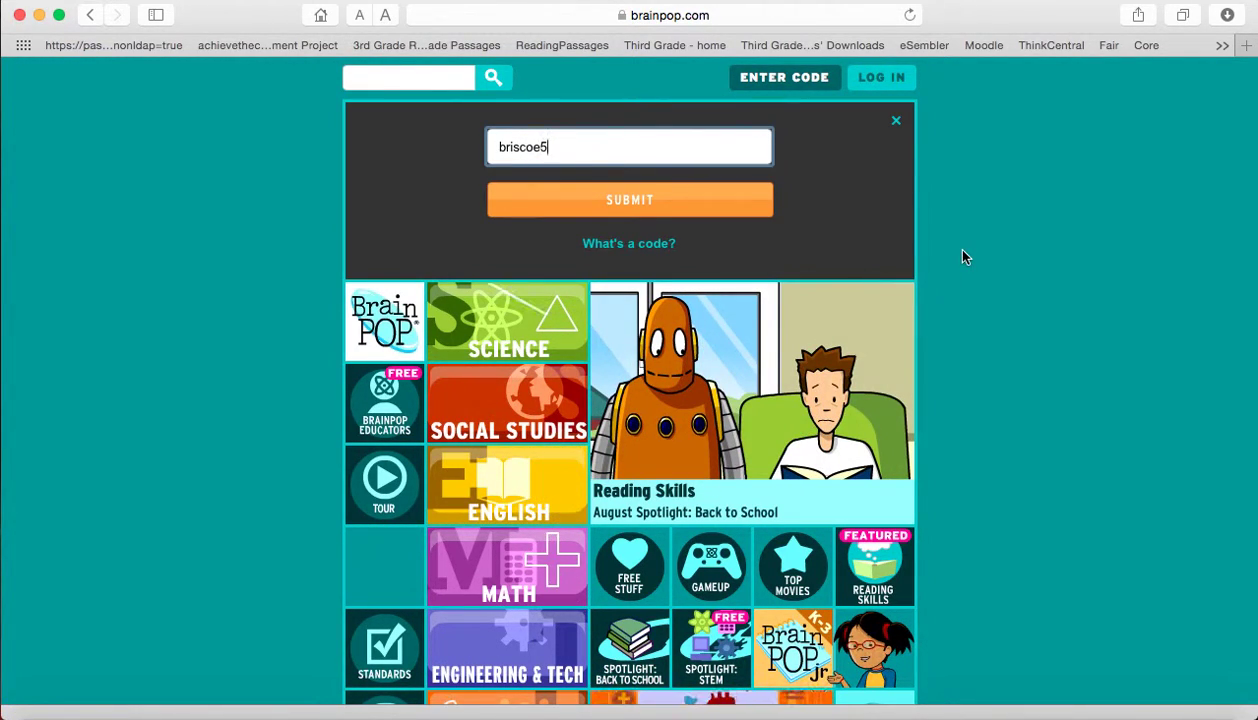
click(627, 203)
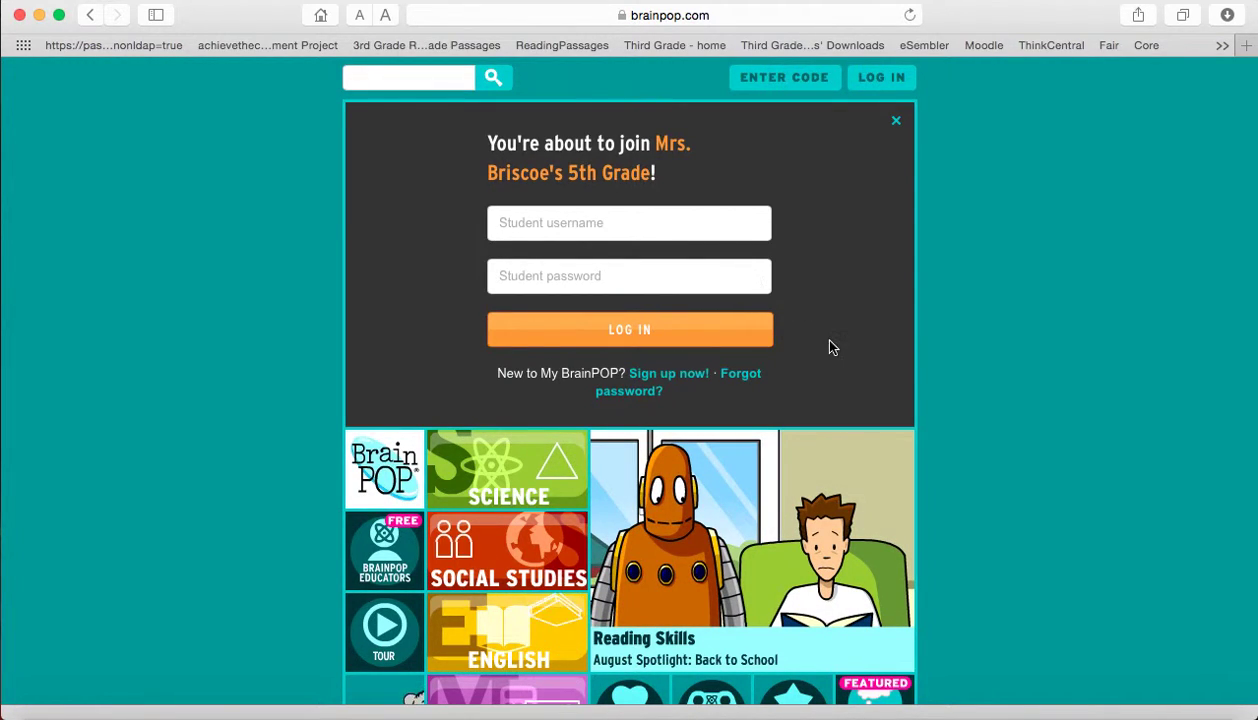
Start a student sign-up and submit the My BrainPOP form with first and last names blank
click(693, 380)
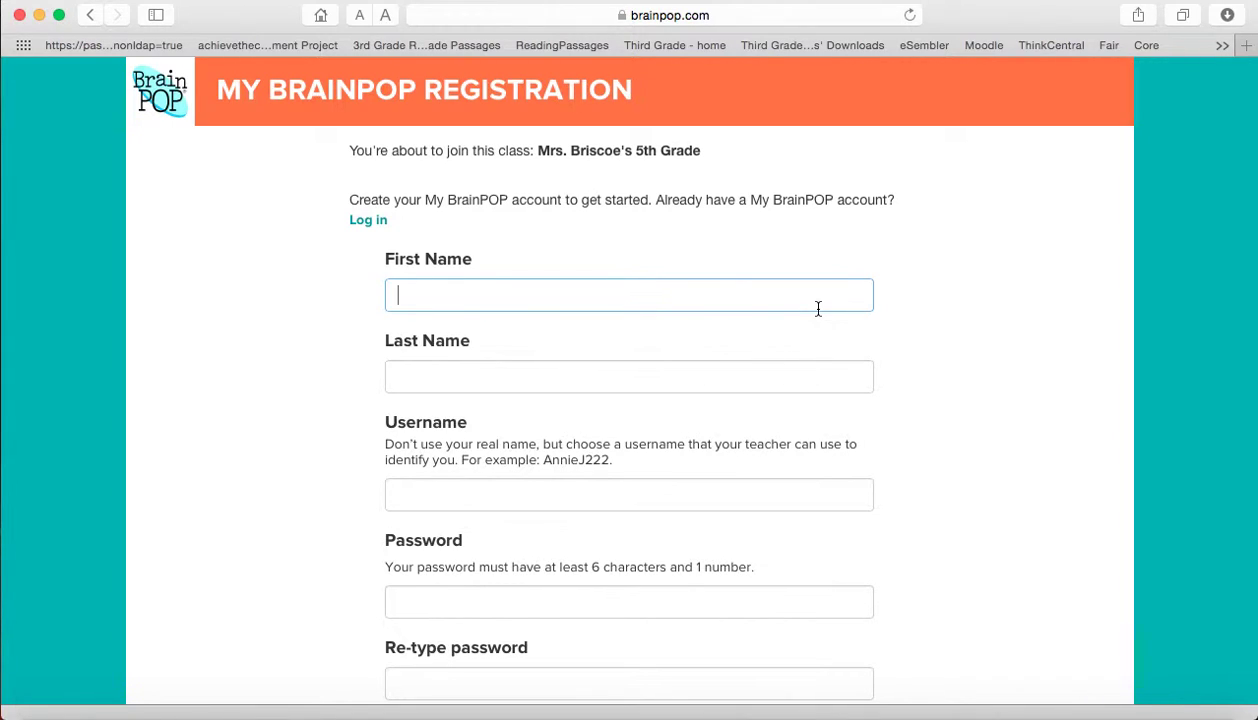
click(815, 363)
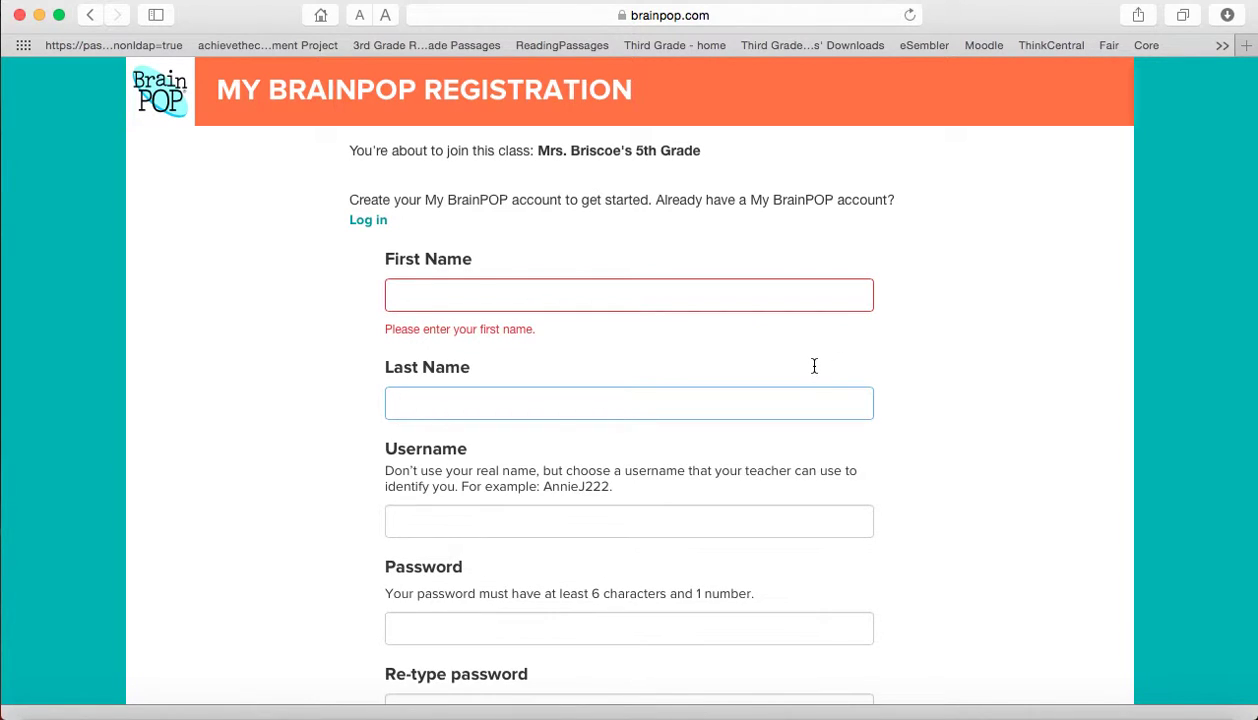
click(947, 394)
scroll(947, 394, down, 5)
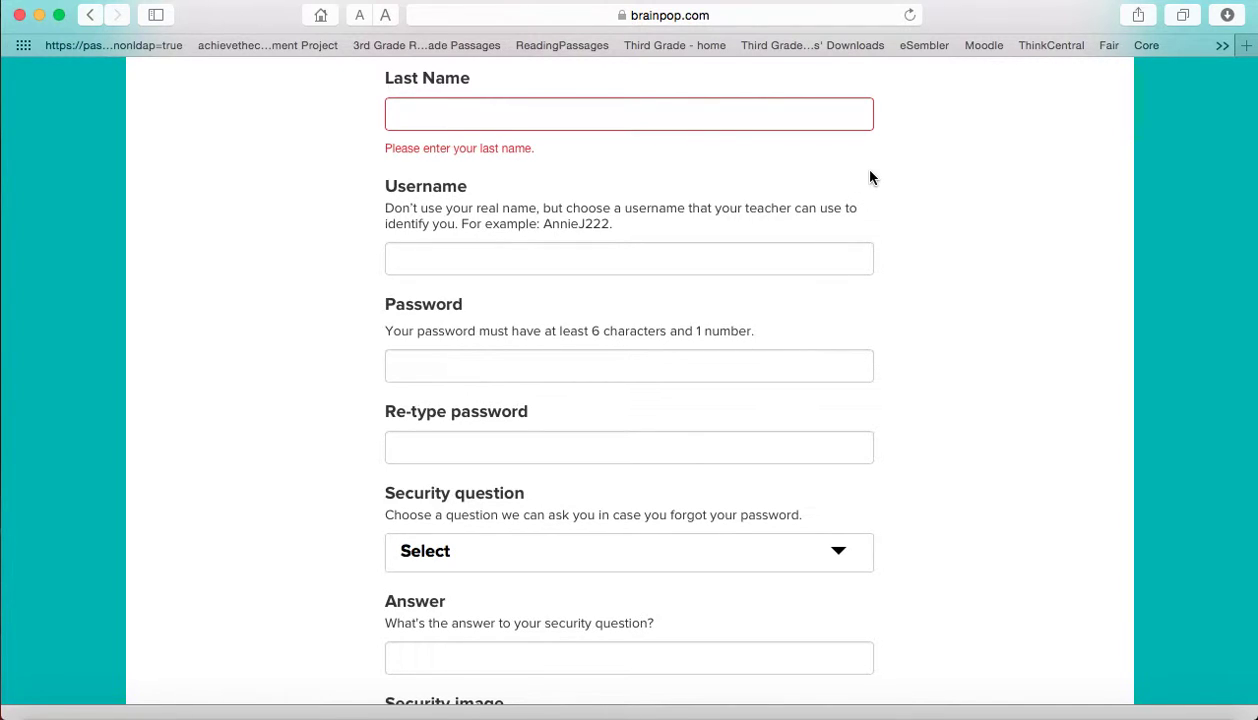
scroll(895, 294, down, 3)
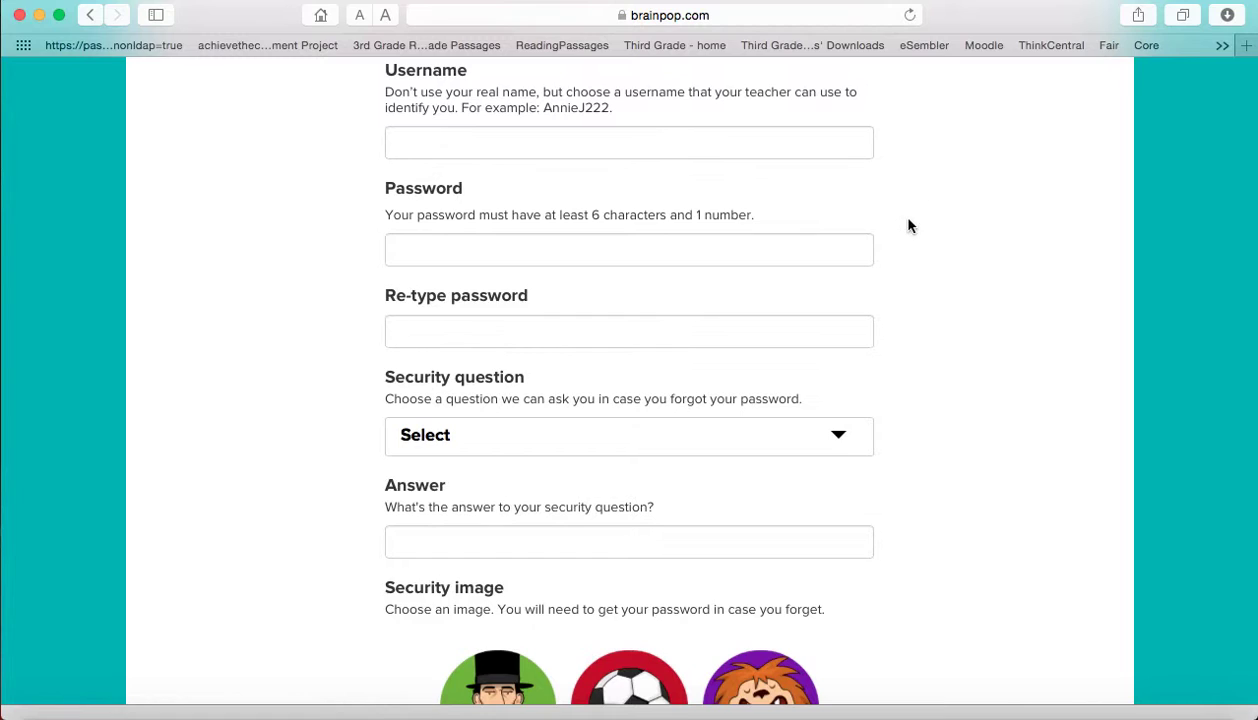
scroll(885, 253, down, 3)
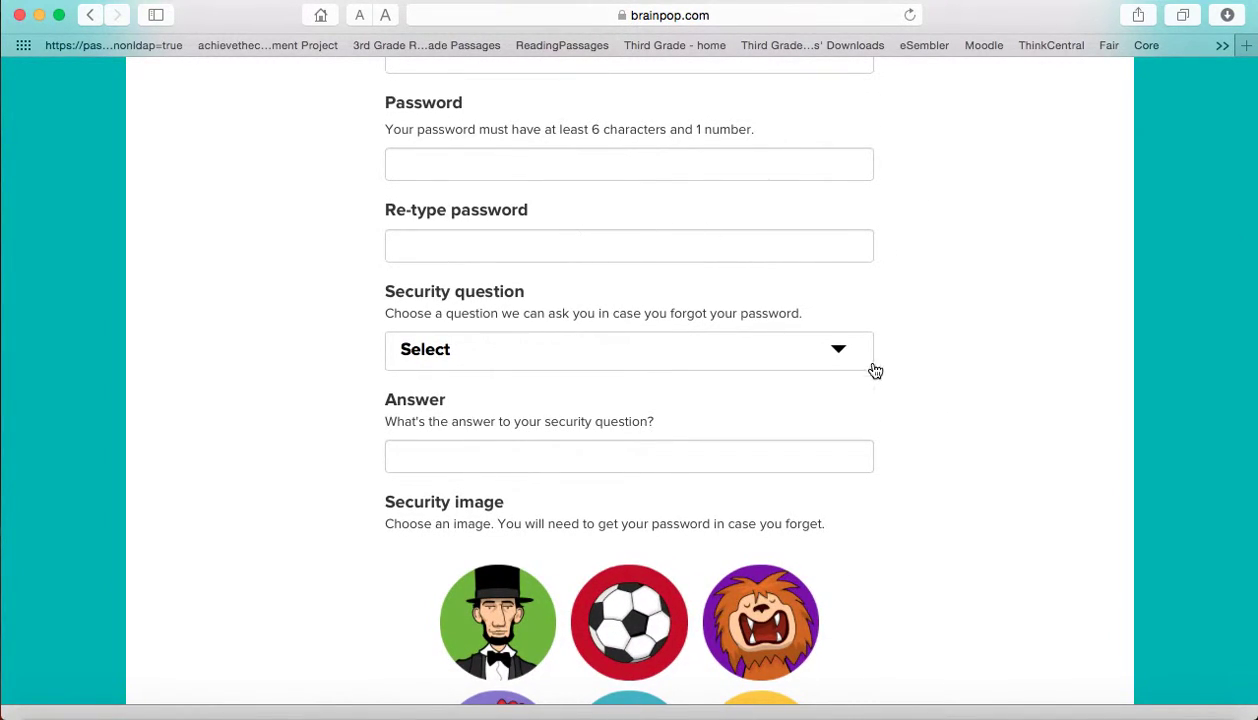
scroll(935, 500, down, 10)
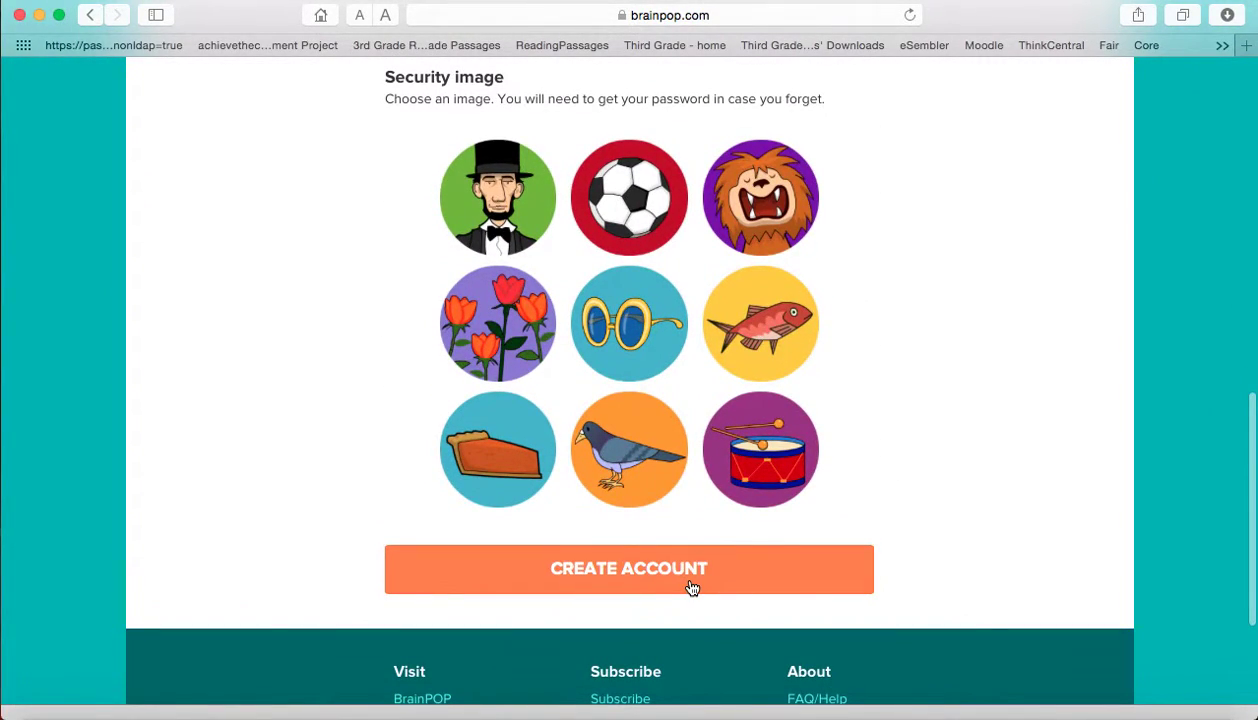
click(691, 587)
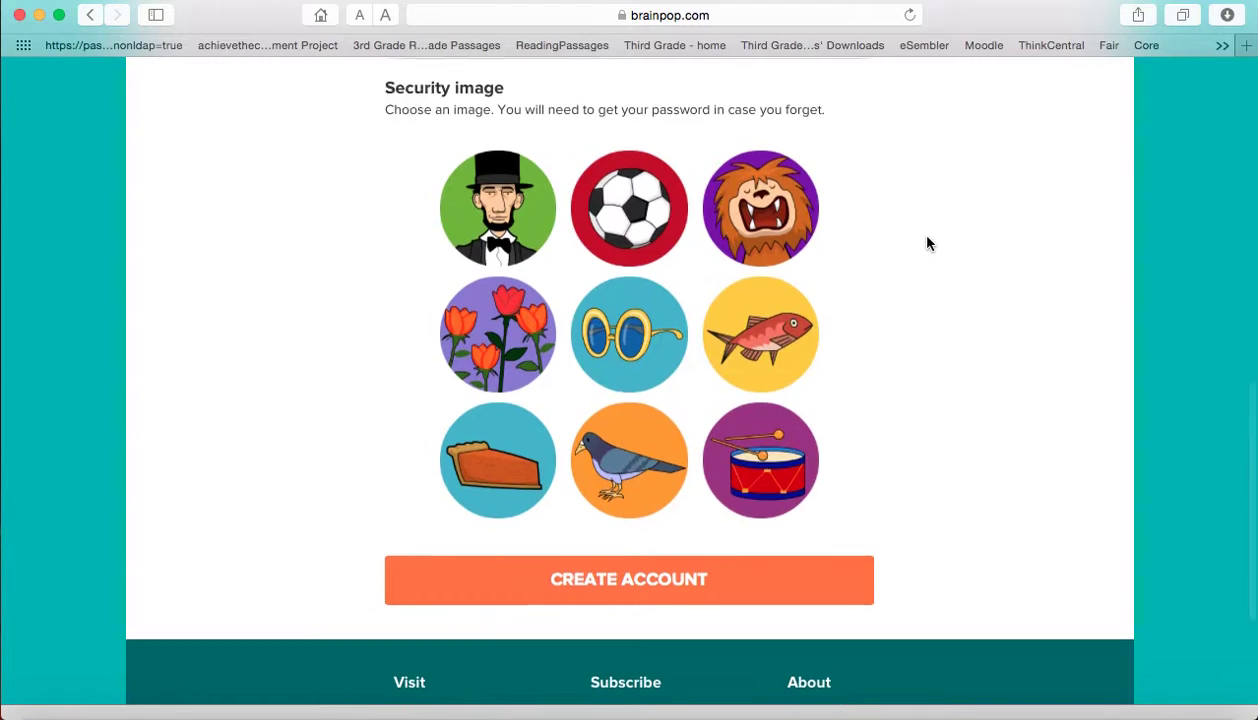
Return home and try logging in with the student username and password
click(89, 15)
click(878, 80)
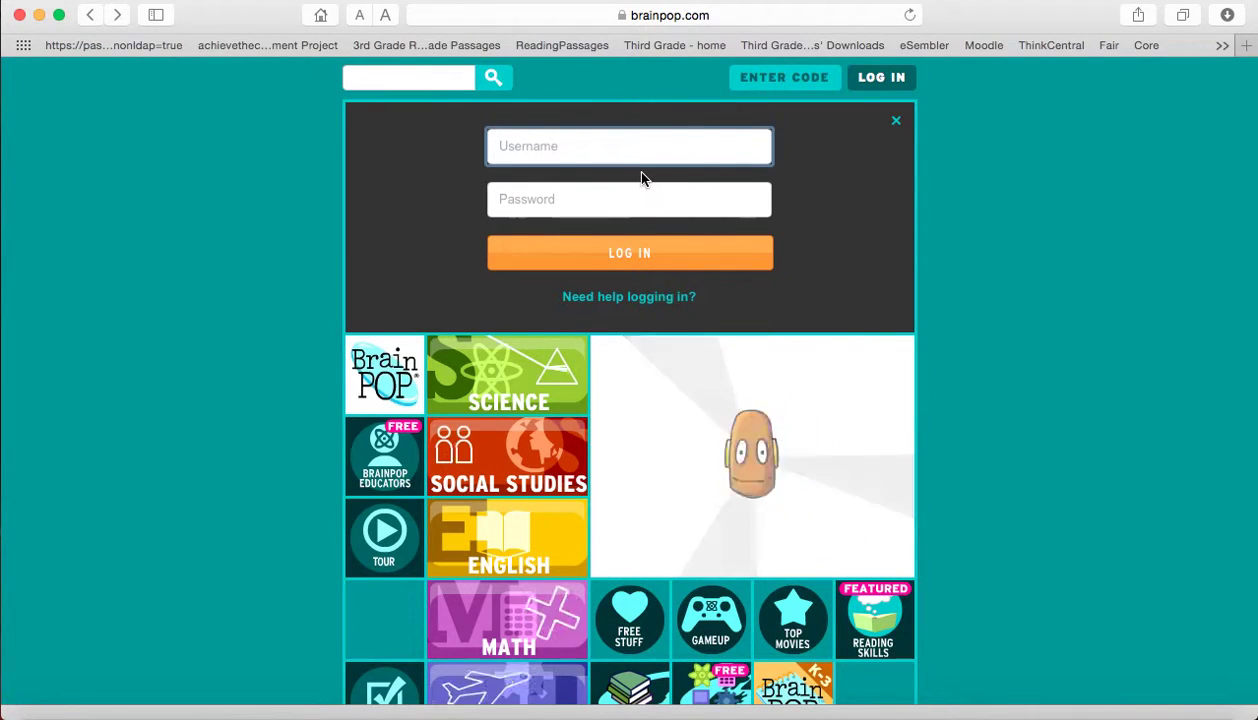
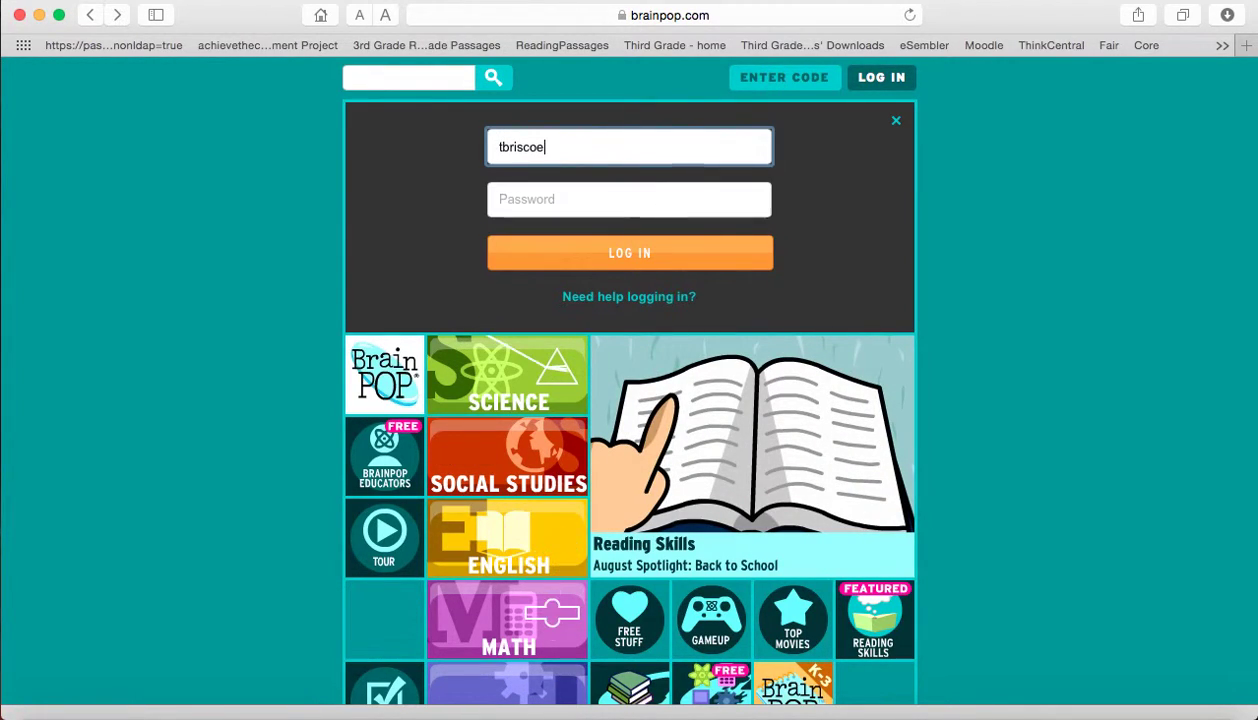
click(628, 199)
text(••••)
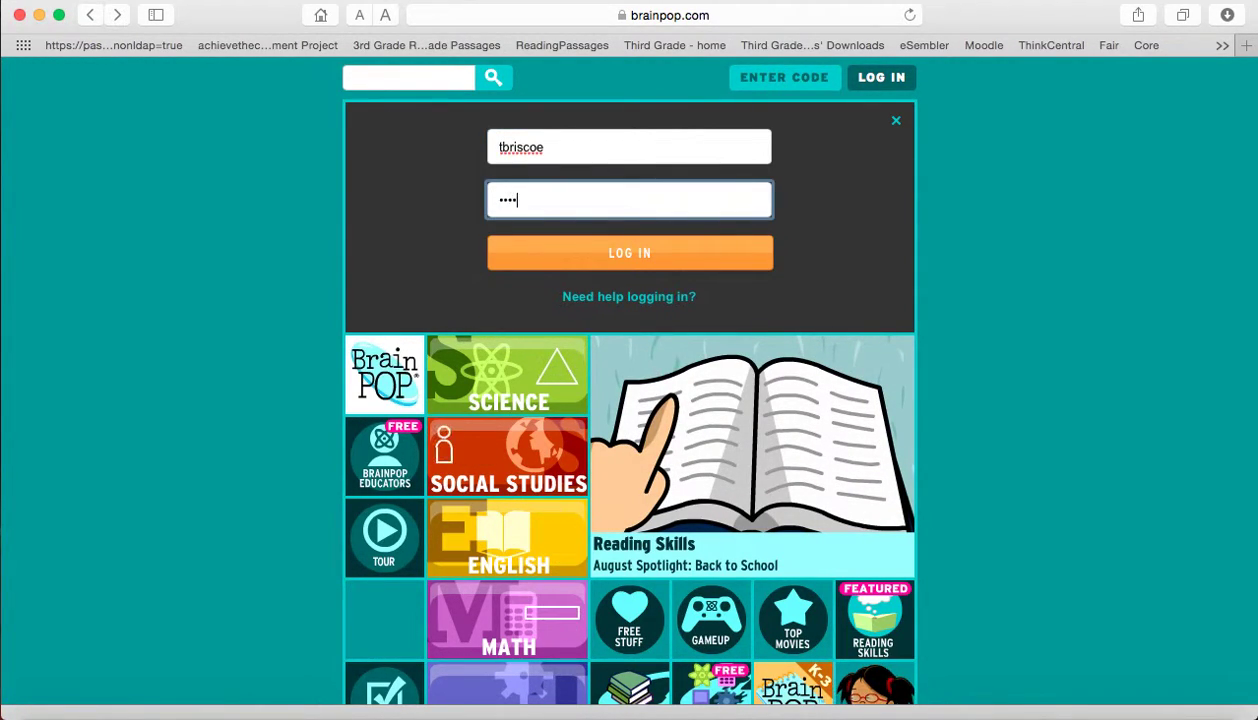
text(••••••)
key(Return)
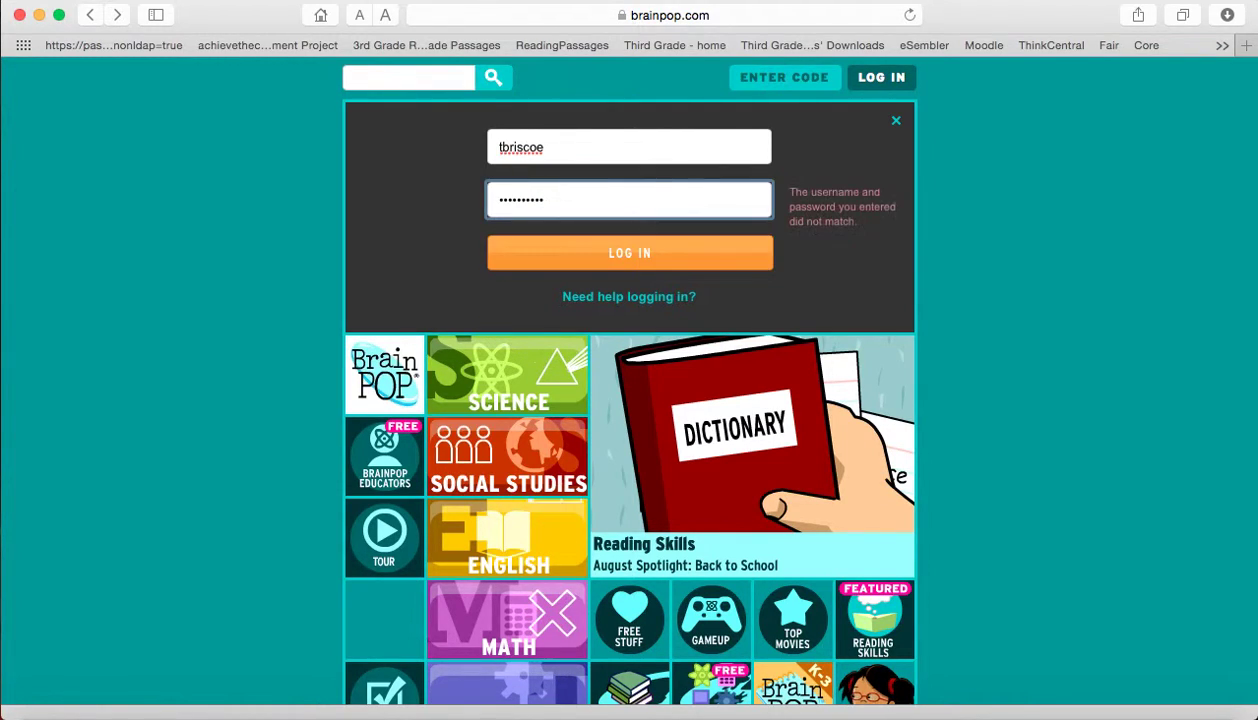
Retype the password and log in again successfully
drag(553, 199, 494, 199)
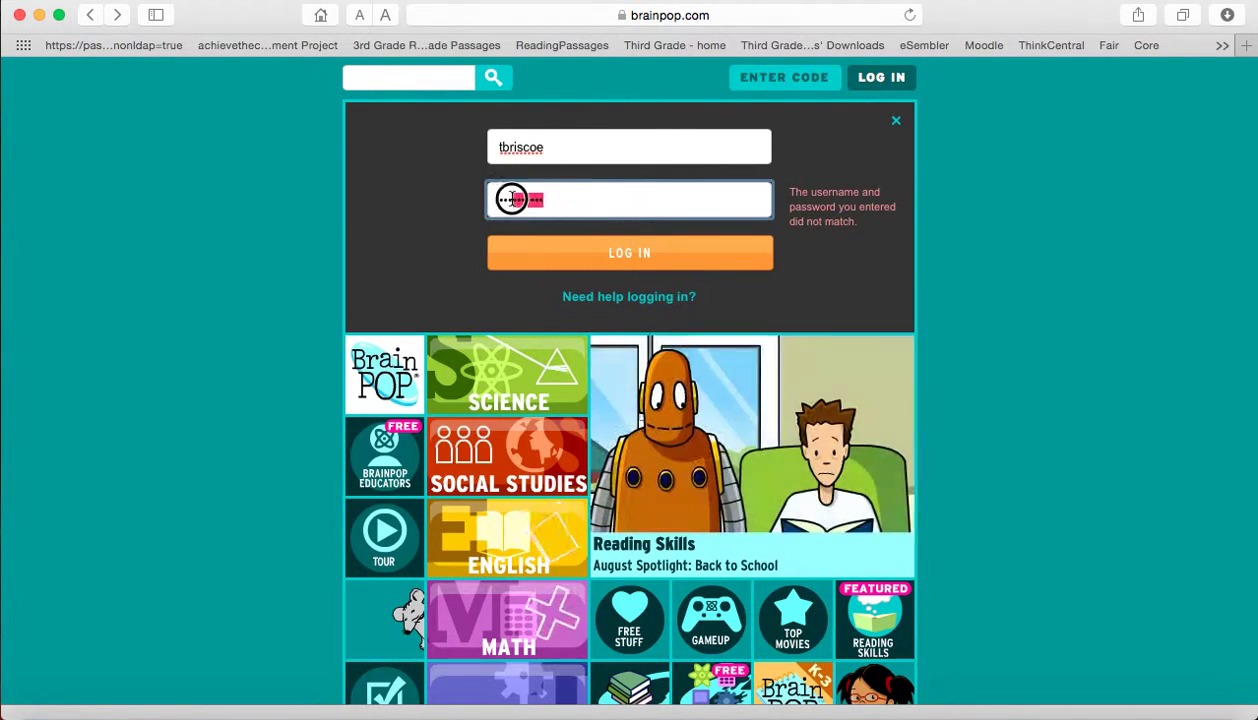
text(••••••)
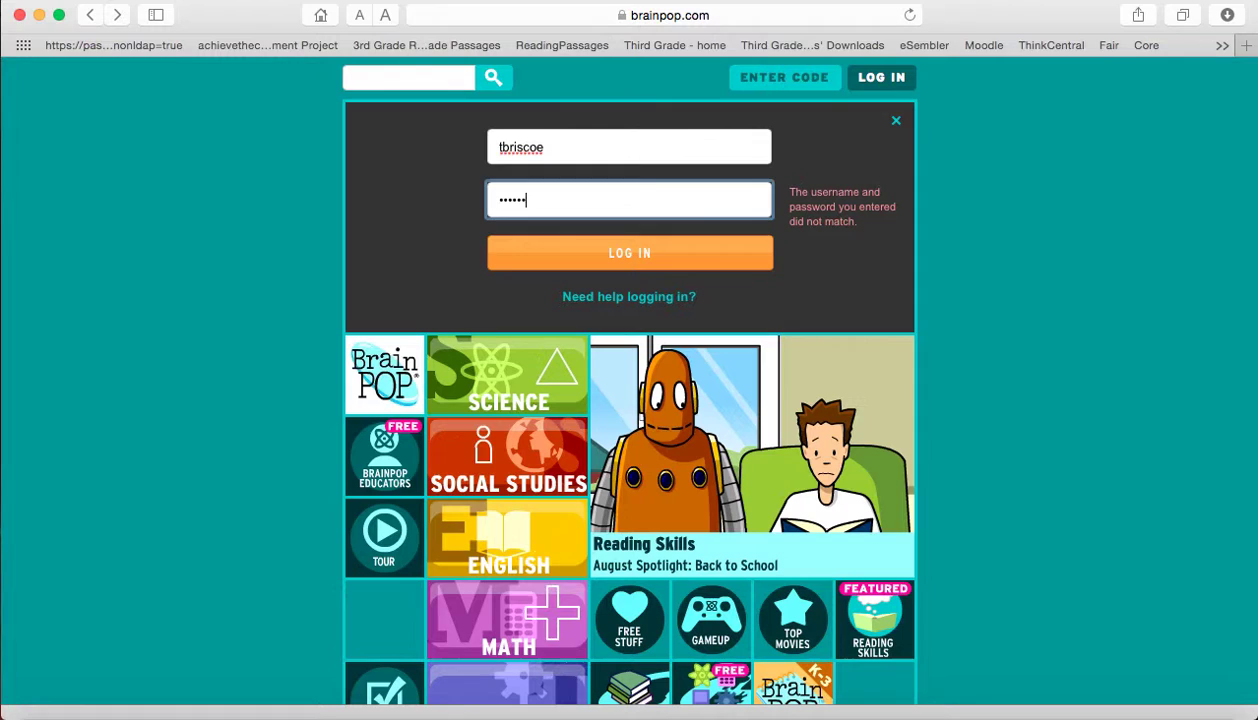
text(•)
key(Return)
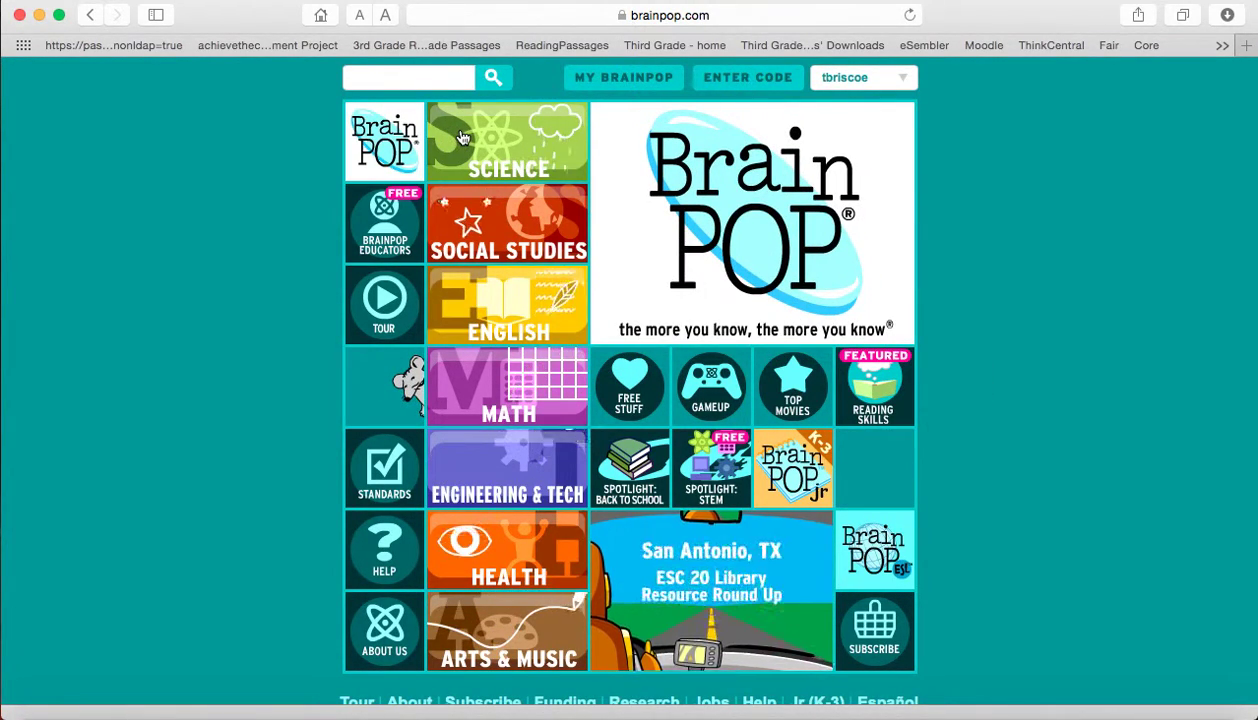
Search BrainPOP for 'energy' via the Energy suggestion and scroll through the 49 topic results
click(437, 83)
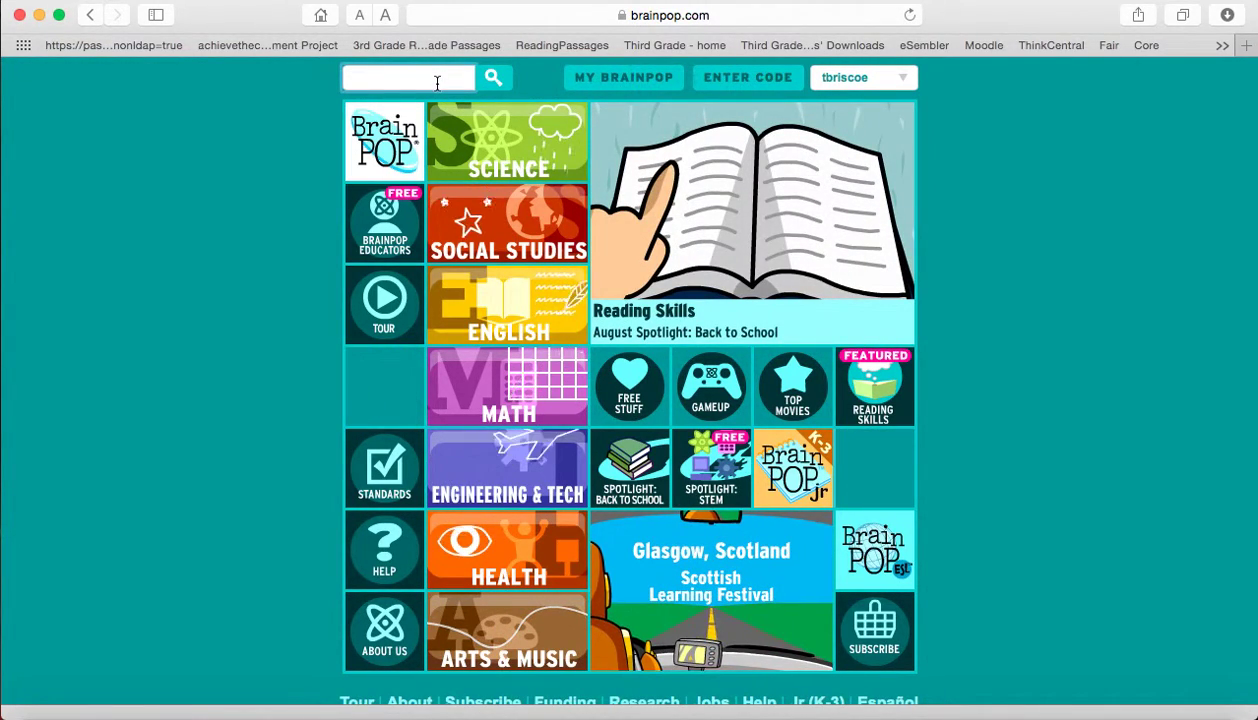
text(energy)
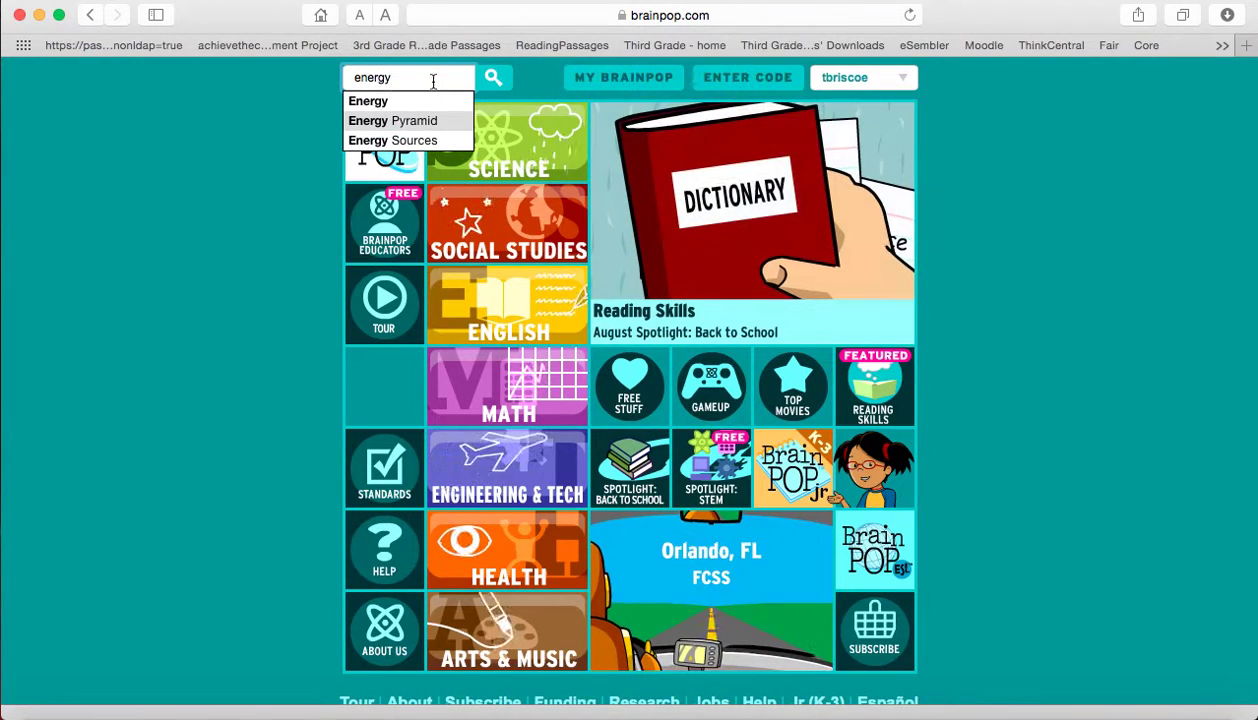
click(410, 104)
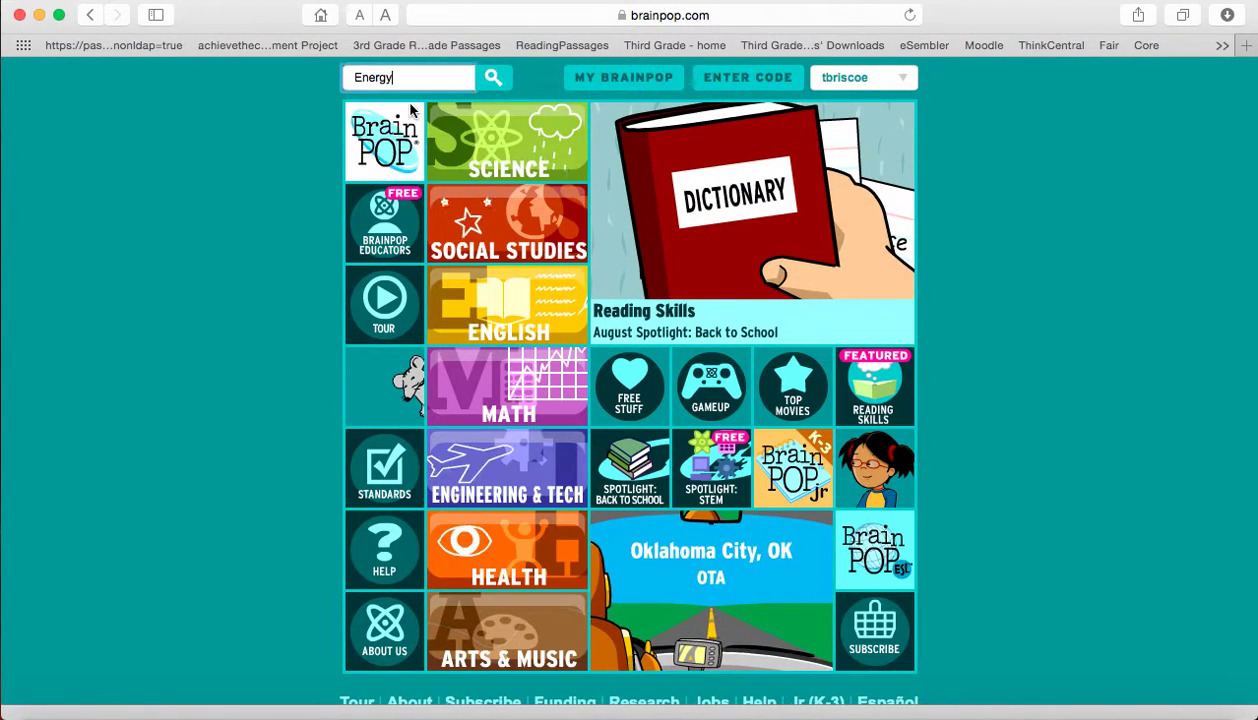
click(493, 79)
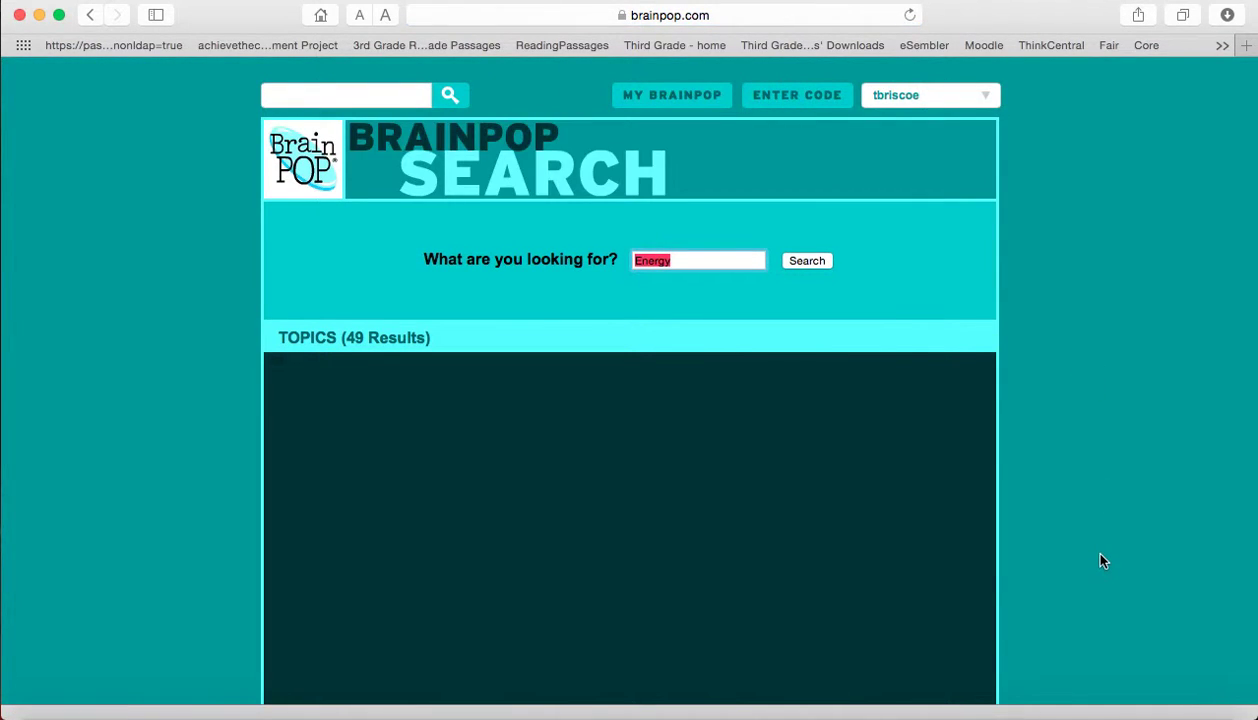
scroll(1098, 556, down, 5)
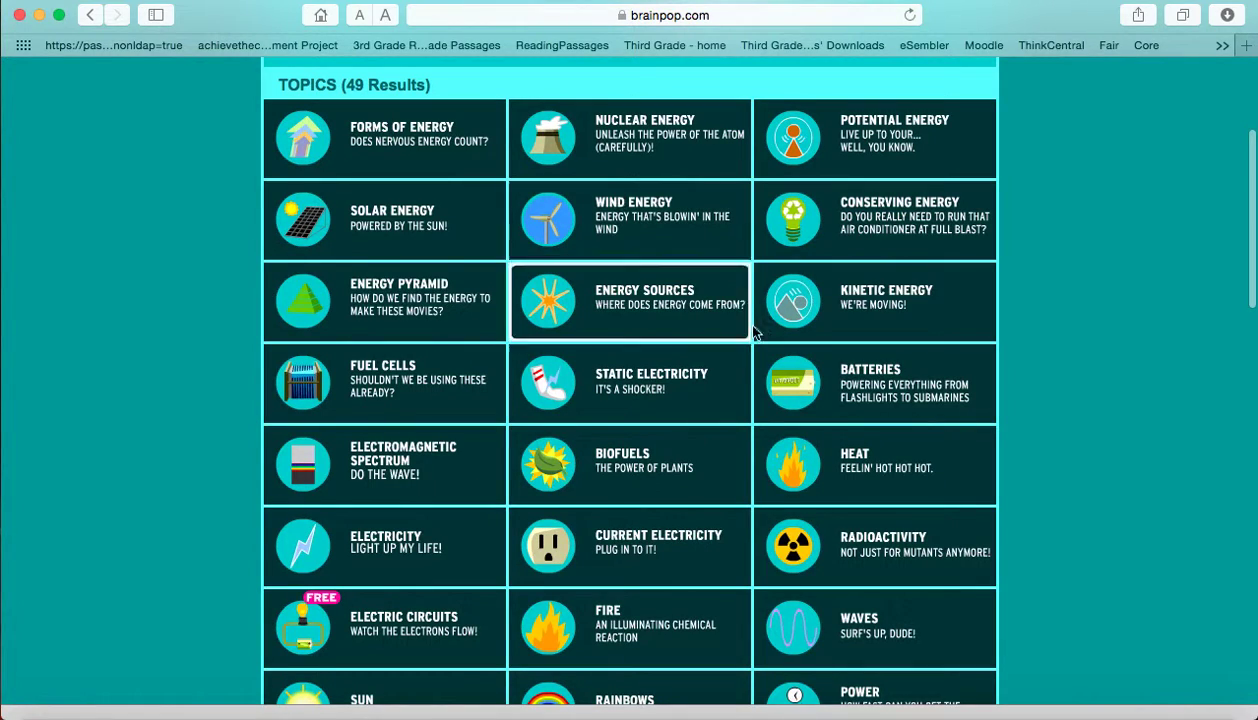
scroll(1077, 436, down, 1)
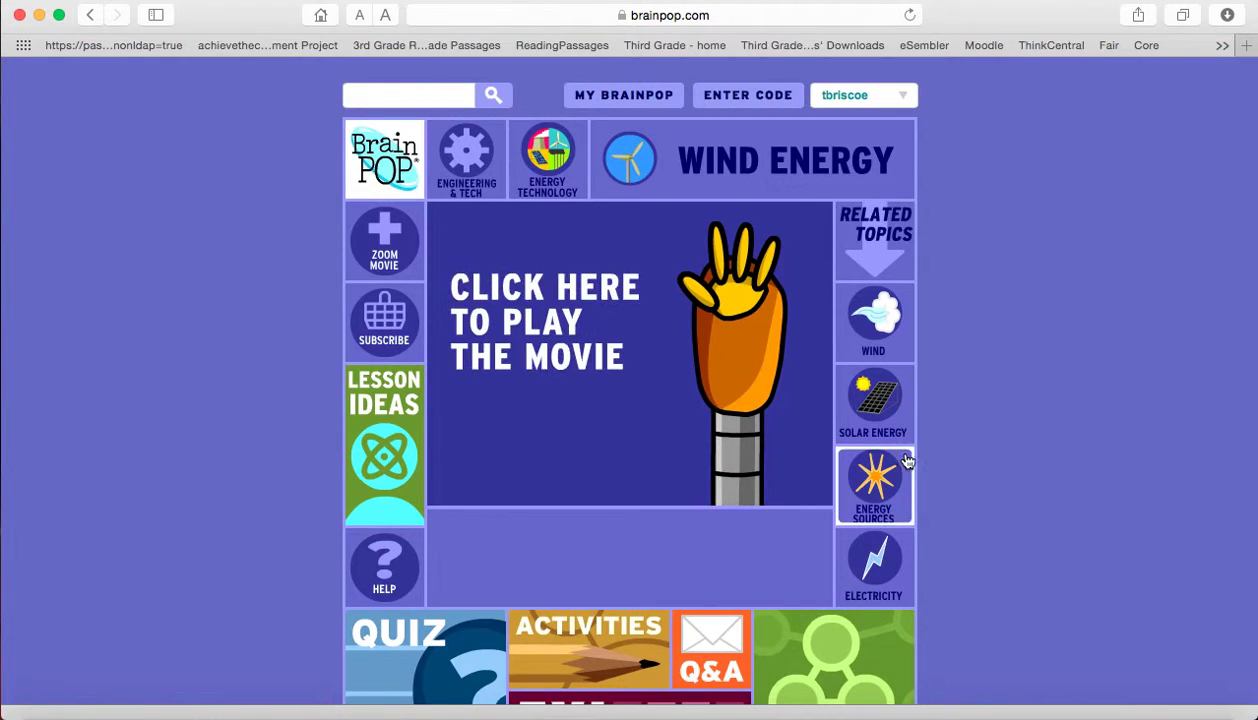
Play the Wind Energy movie, toggle fullscreen and captions, then pause it near the start
scroll(1040, 447, down, 4)
scroll(1040, 447, up, 2)
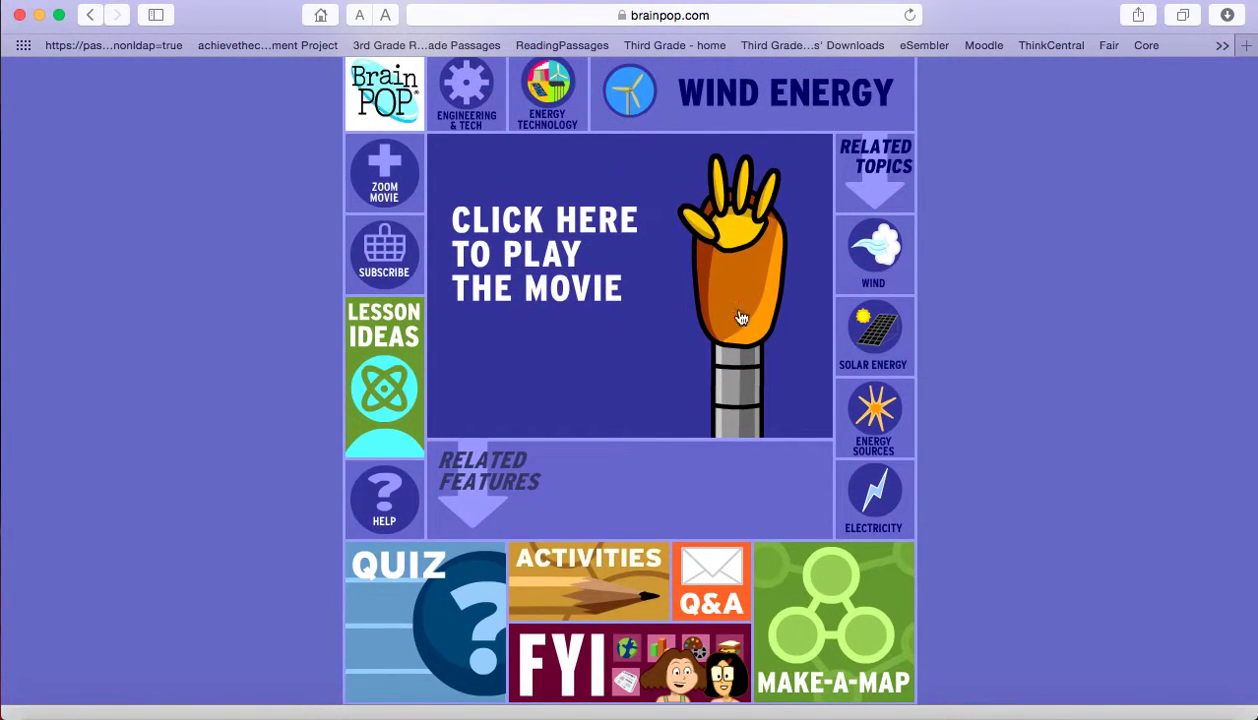
click(563, 287)
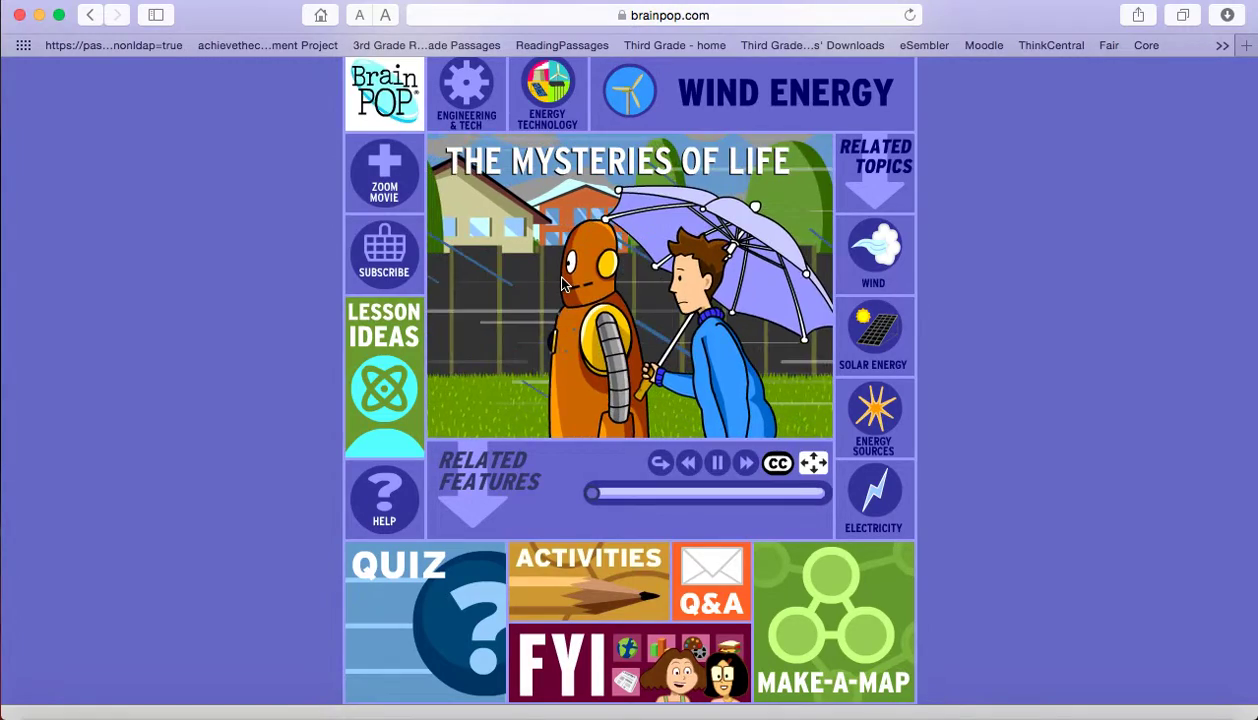
click(815, 465)
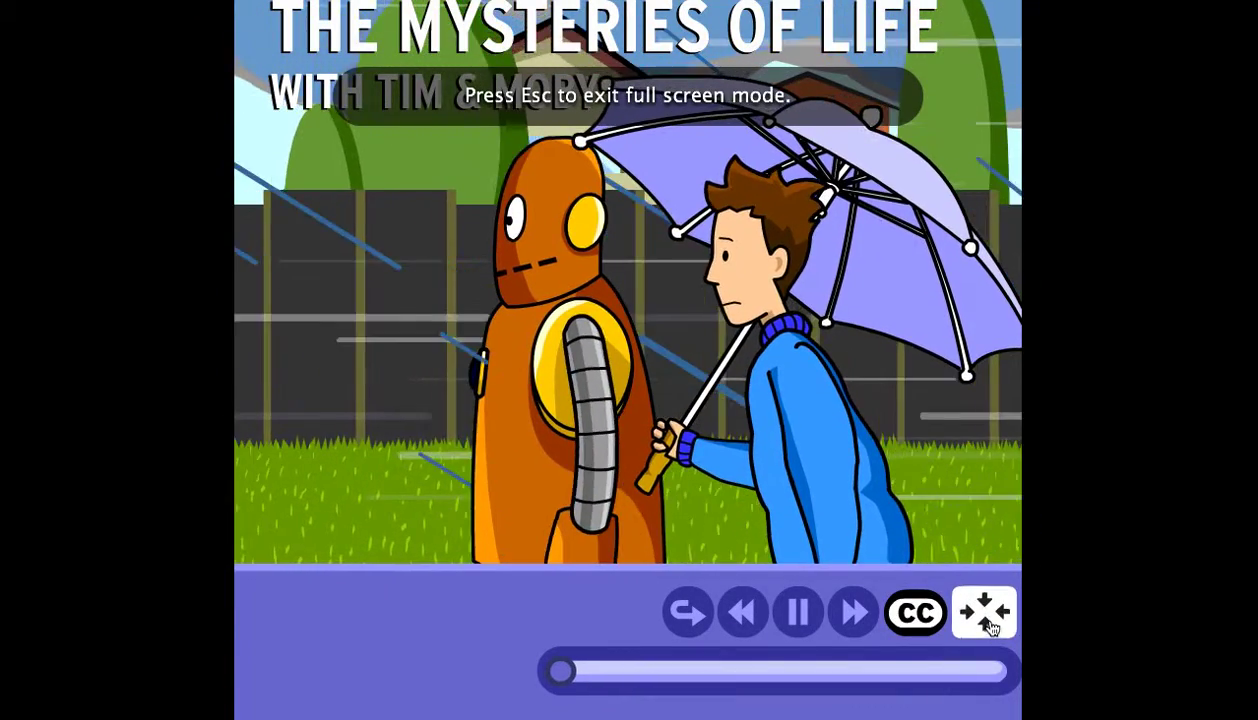
click(985, 615)
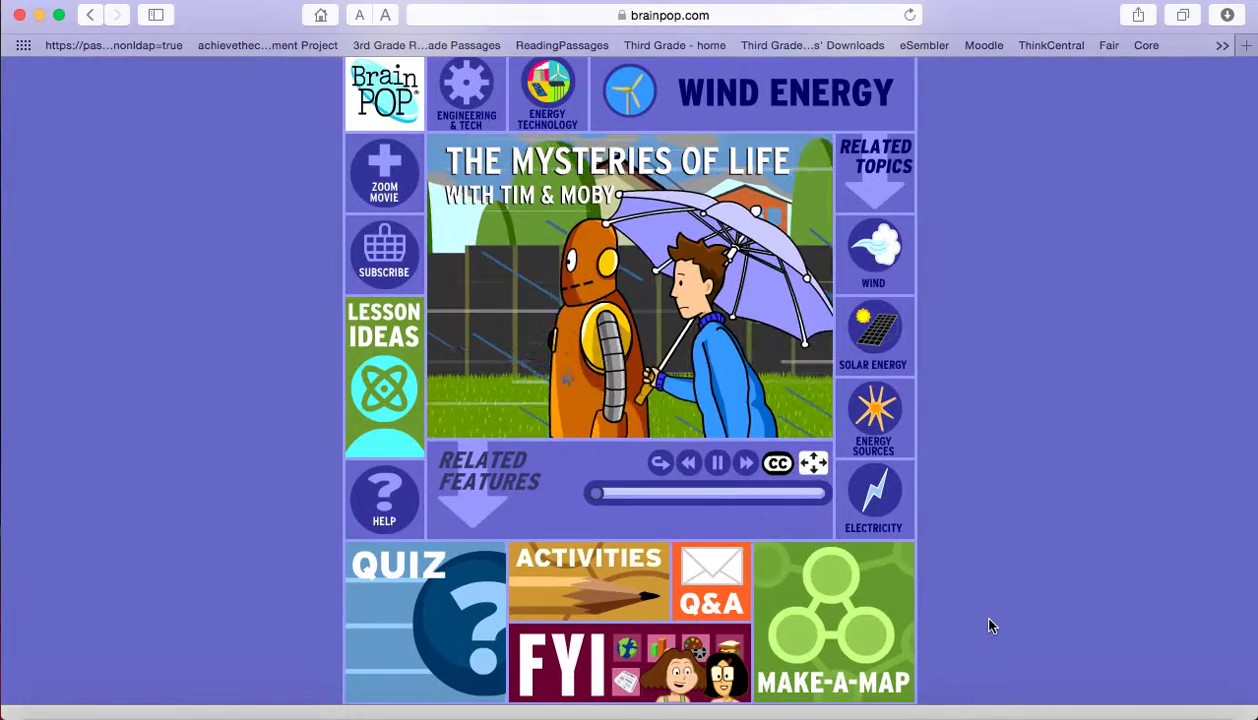
click(775, 465)
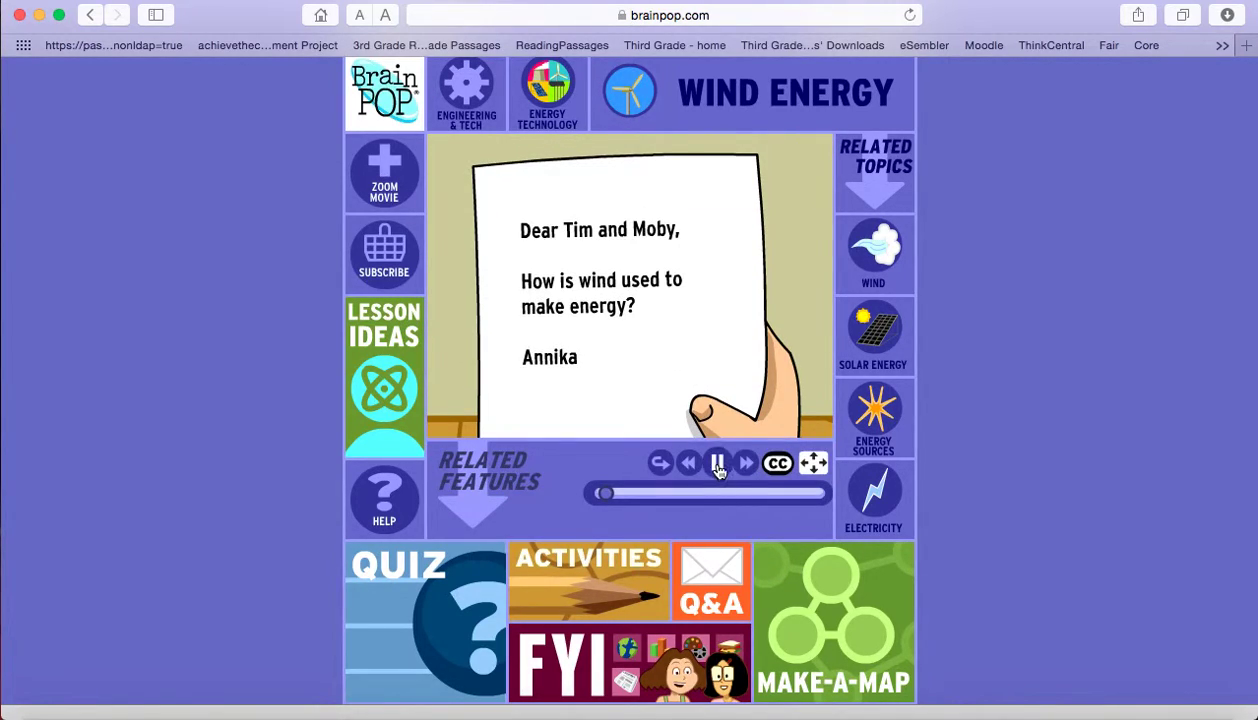
click(719, 466)
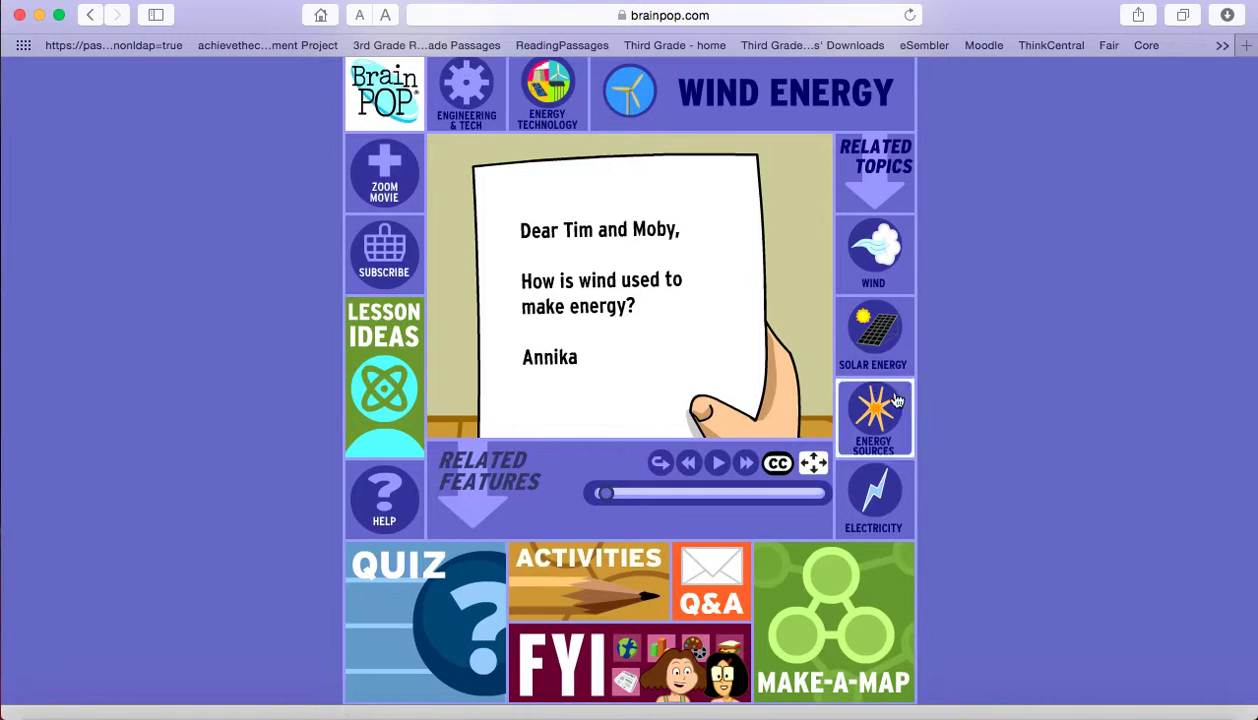
scroll(1055, 452, down, 4)
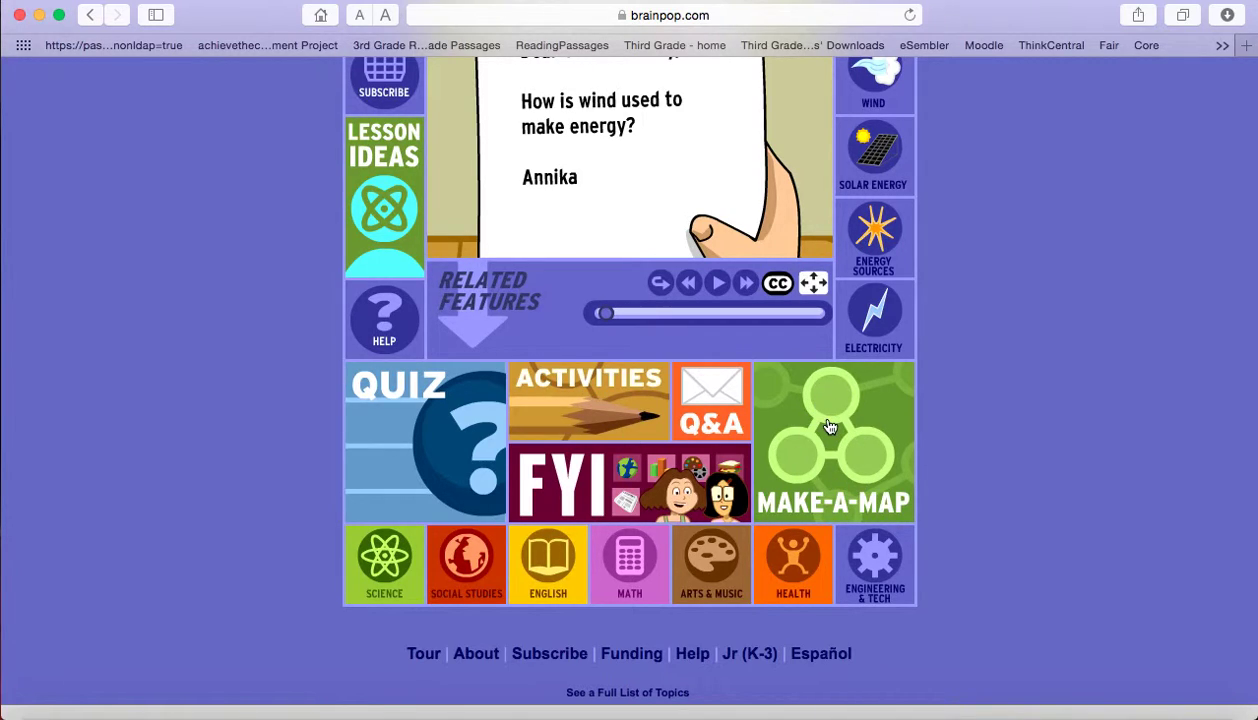
scroll(980, 417, up, 5)
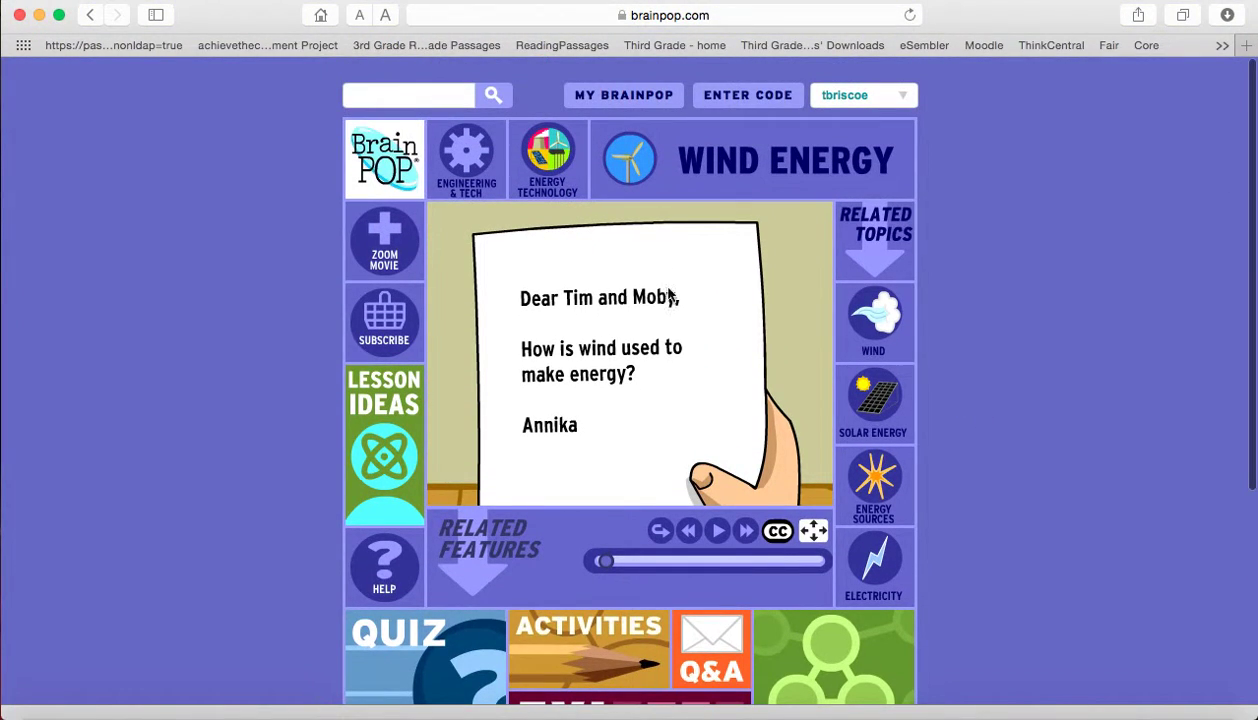
From the home page, open Social Studies and browse the U.S. Government & Law topic list
click(395, 168)
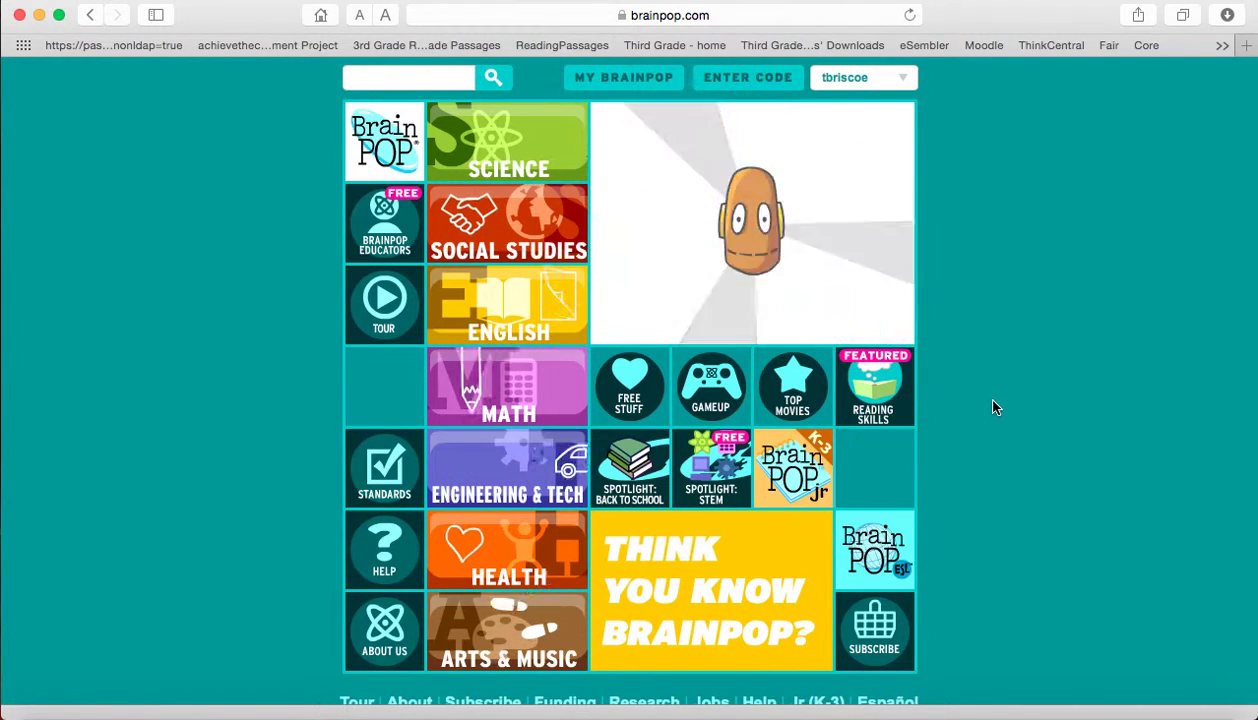
click(530, 218)
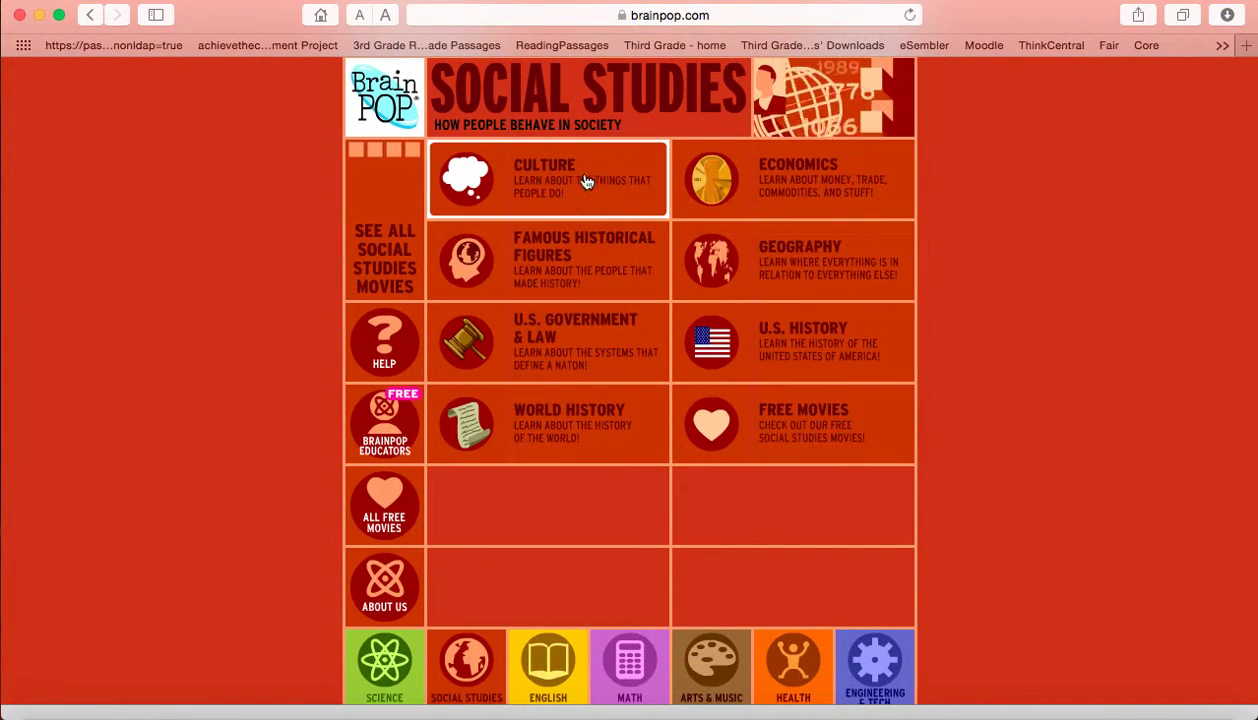
click(587, 349)
scroll(1051, 560, down, 2)
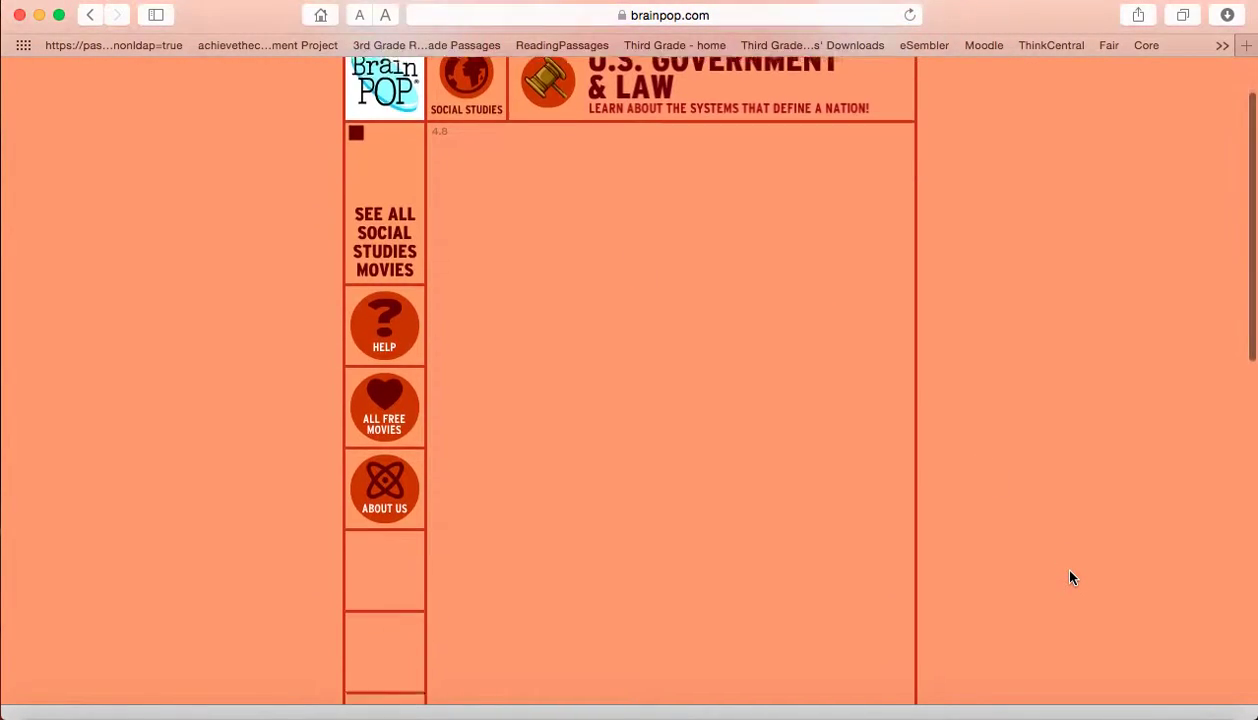
scroll(1065, 567, down, 1)
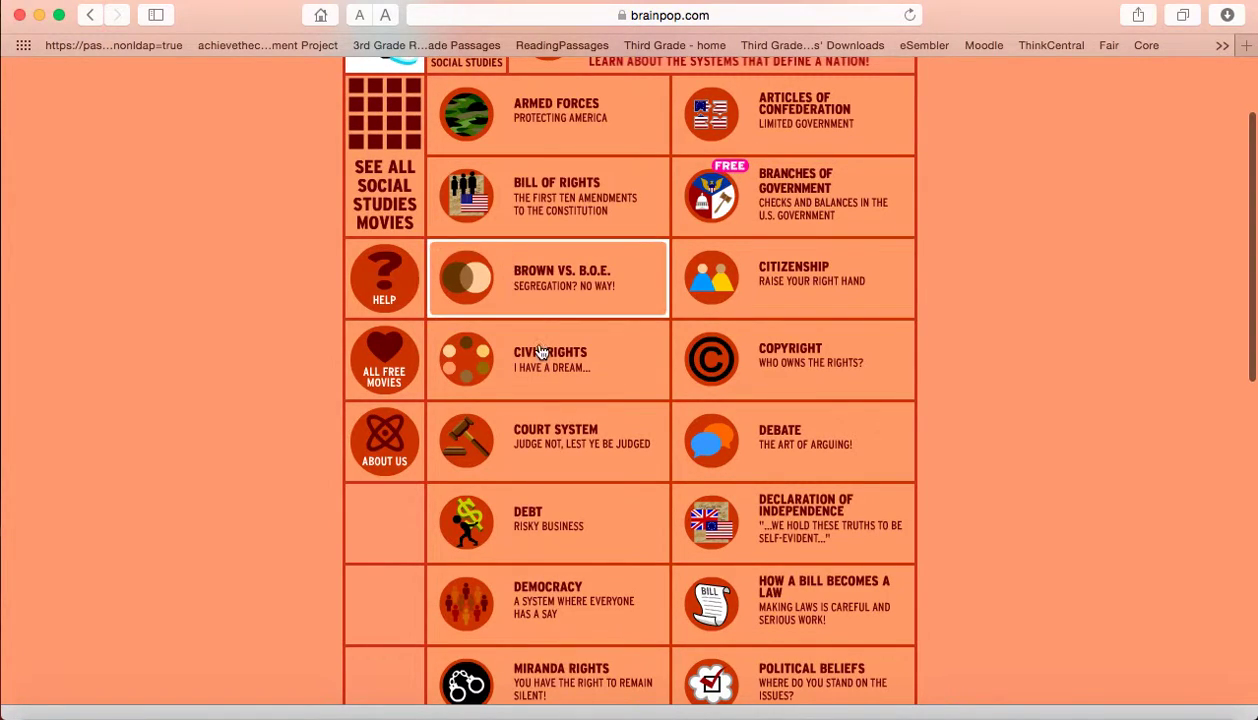
scroll(1008, 399, down, 5)
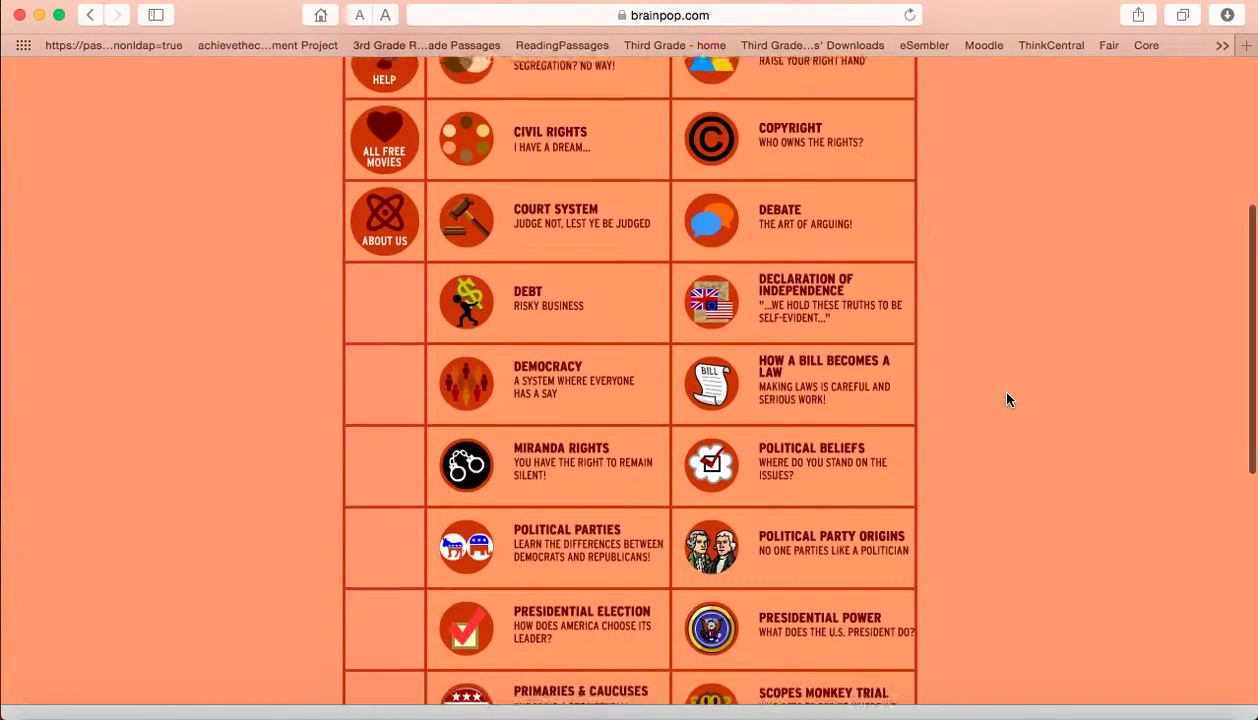
scroll(1008, 399, down, 2)
scroll(1008, 399, up, 10)
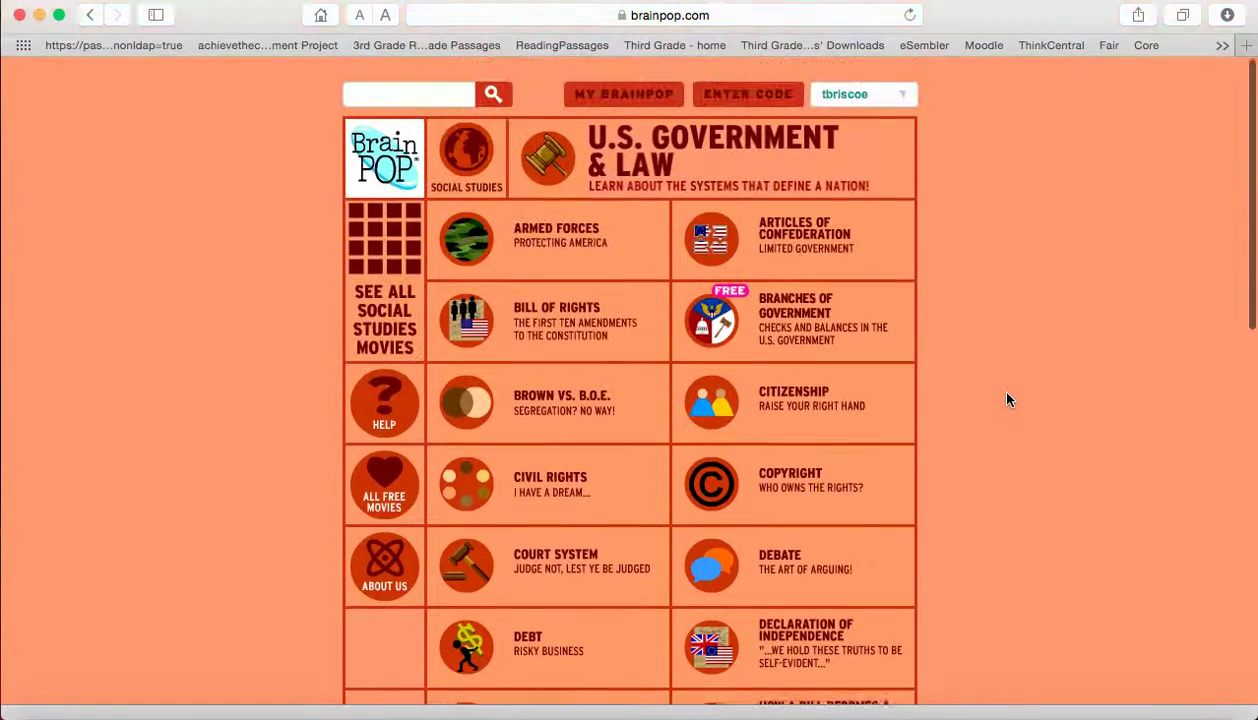
scroll(1008, 399, down, 1)
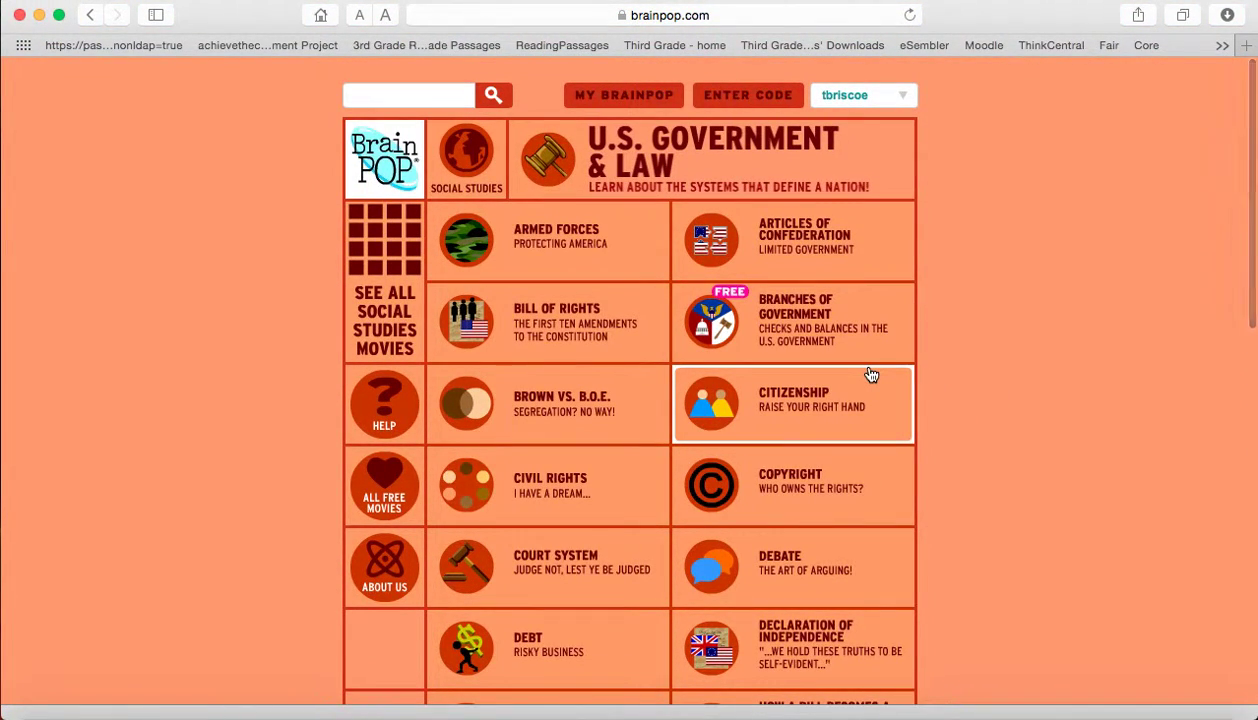